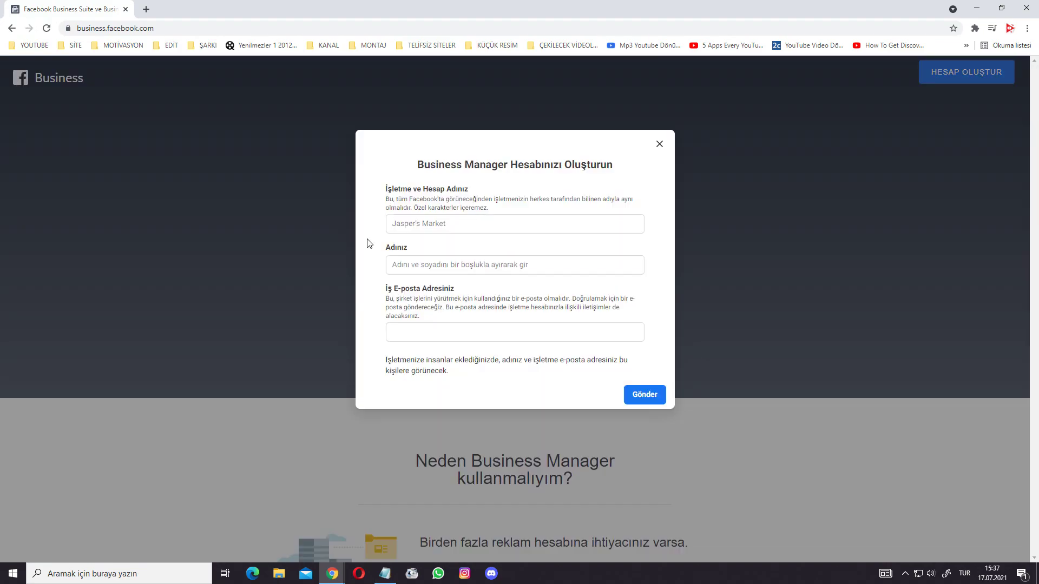
- Enter business name Neon Yazısı, your full name and the business e-mail, then submit
{"action": "left_click", "coordinate": [461, 223]}
{"action": "type", "text": "Neon Yazısı"}
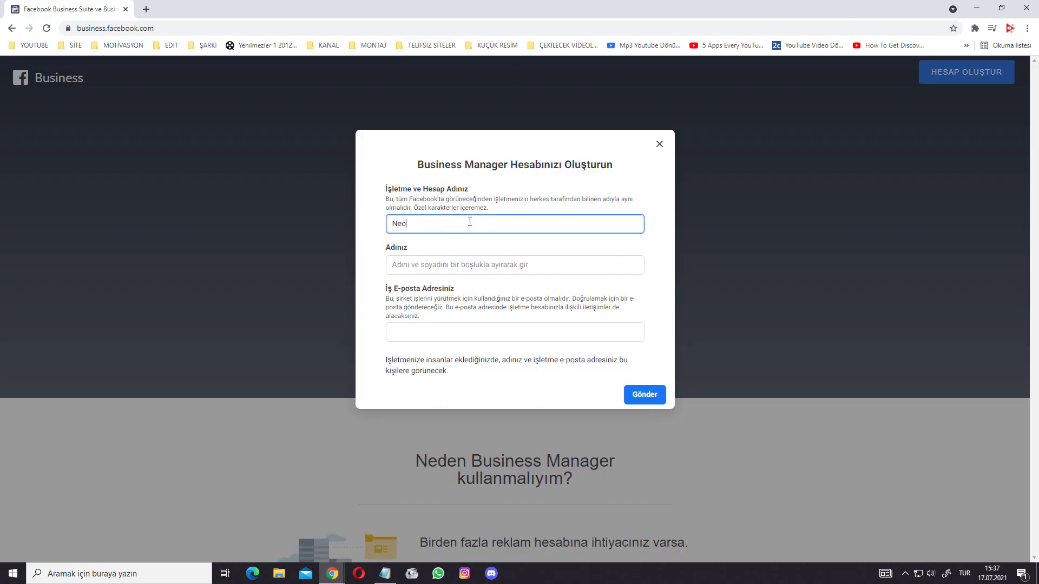
{"action": "left_click", "coordinate": [446, 268]}
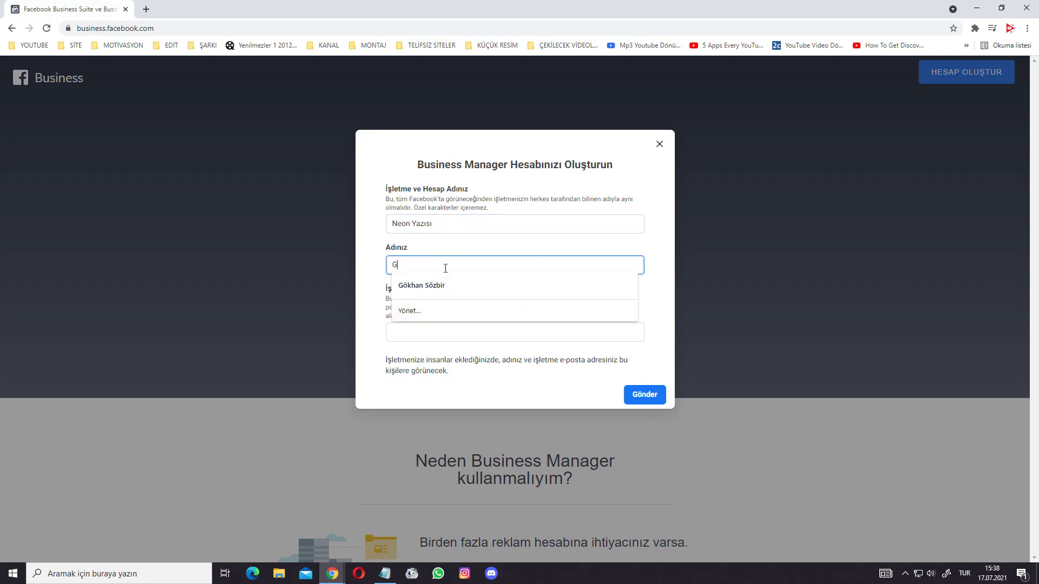
{"action": "left_click", "coordinate": [451, 333]}
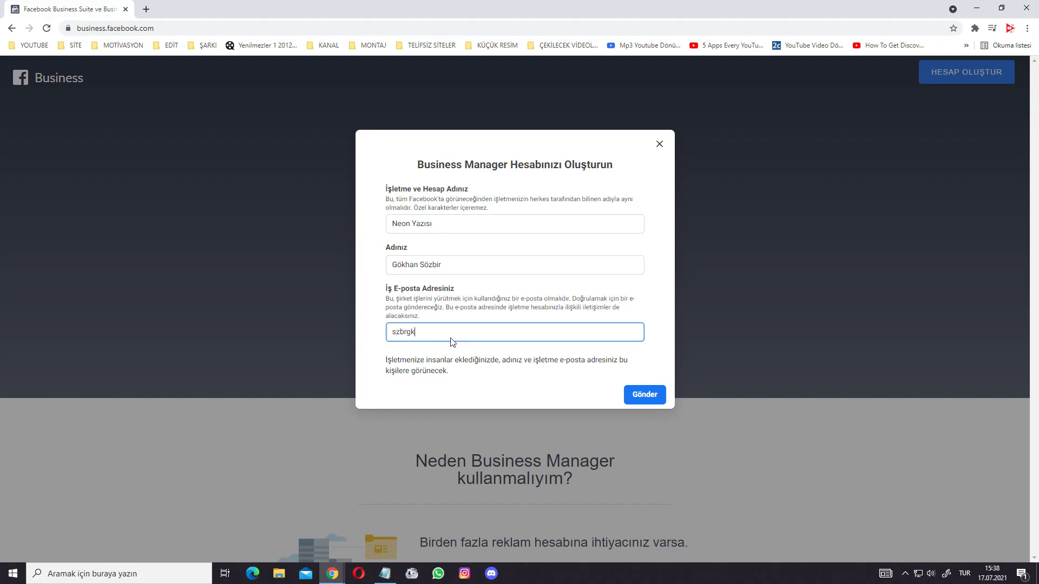
{"action": "left_click", "coordinate": [468, 371]}
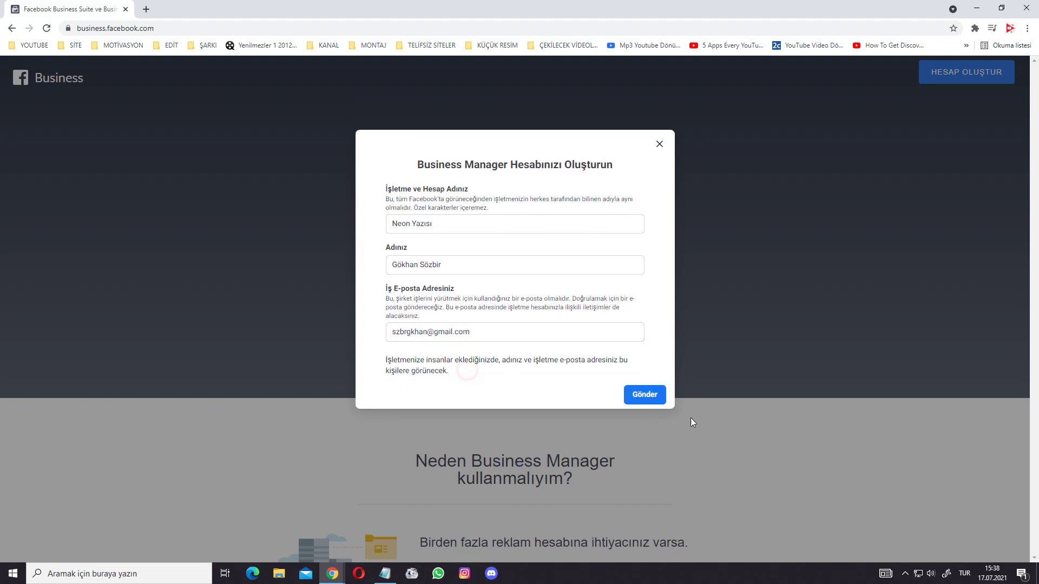
- Close the business-created confirmation, skip the access intro, and verify the business e-mail
{"action": "left_click", "coordinate": [643, 399]}
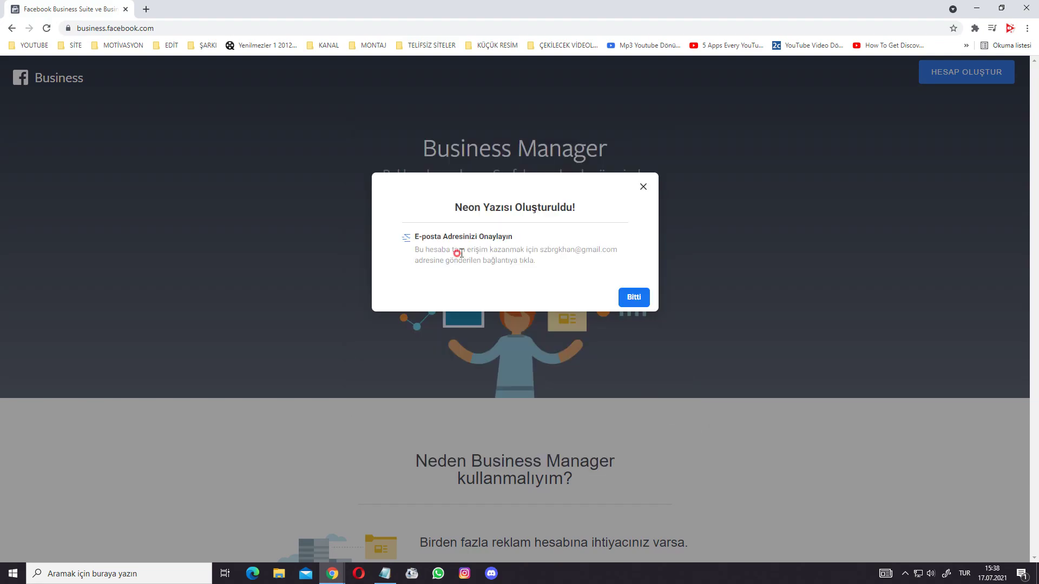
{"action": "left_click_drag", "start_coordinate": [446, 250], "coordinate": [533, 261]}
{"action": "left_click", "coordinate": [552, 278]}
{"action": "left_click", "coordinate": [641, 303]}
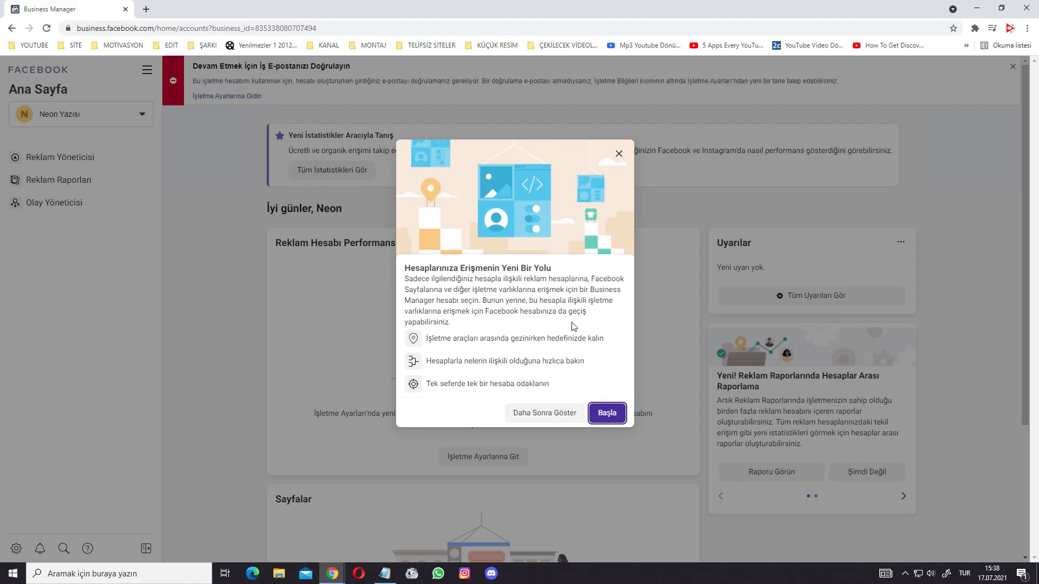
{"action": "left_click", "coordinate": [538, 414]}
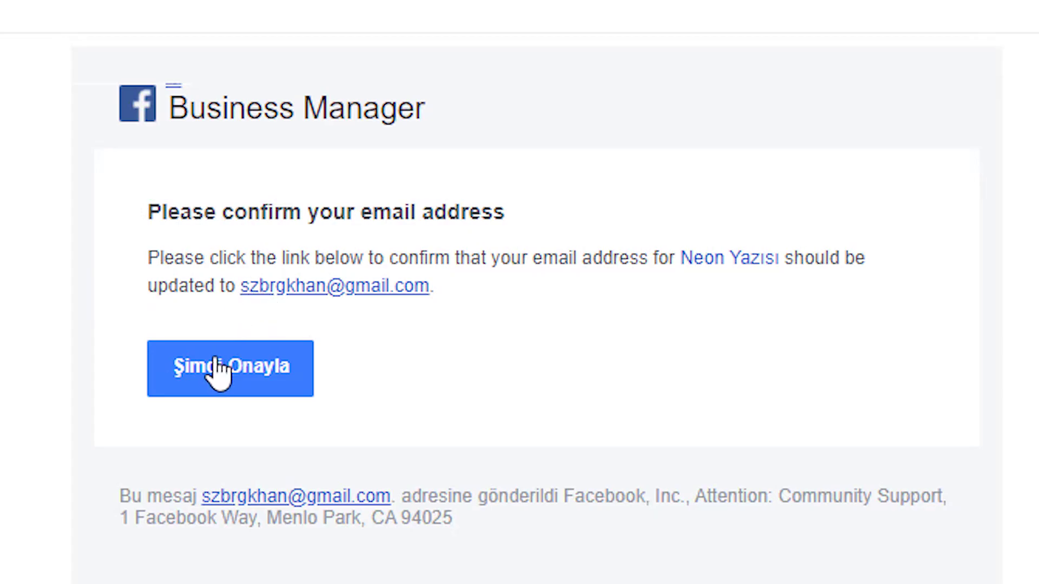
{"action": "left_click", "coordinate": [210, 361]}
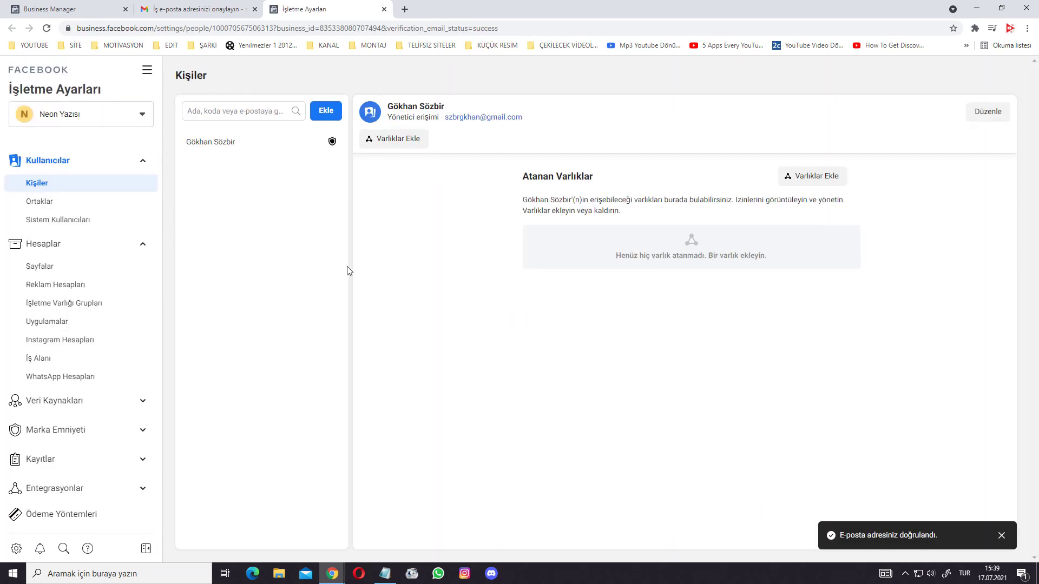
{"action": "left_click_drag", "start_coordinate": [621, 255], "coordinate": [625, 255]}
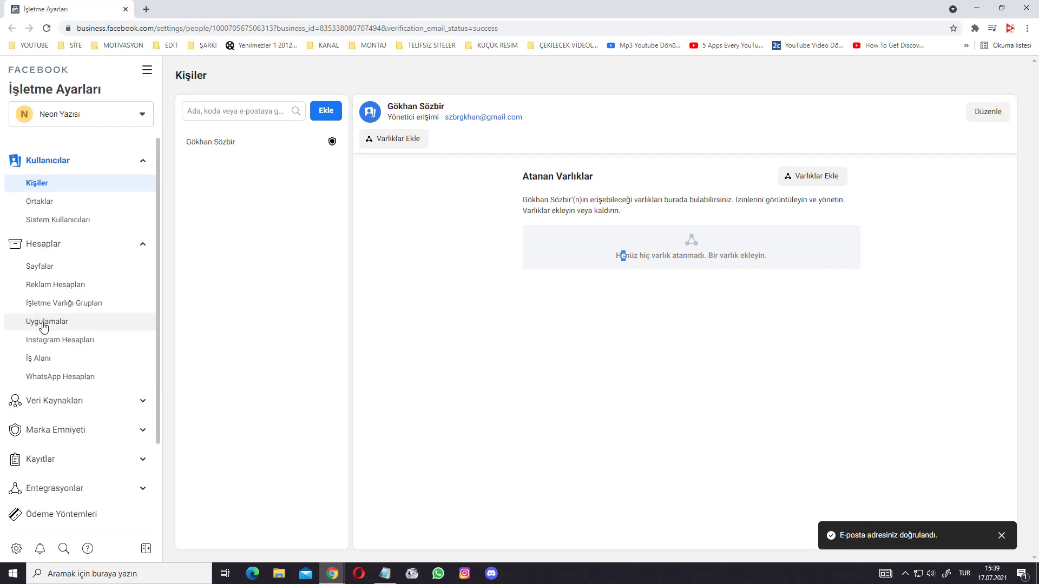
- In Instagram Hesapları, choose Ekle and start connecting an Instagram account
{"action": "left_click", "coordinate": [44, 339]}
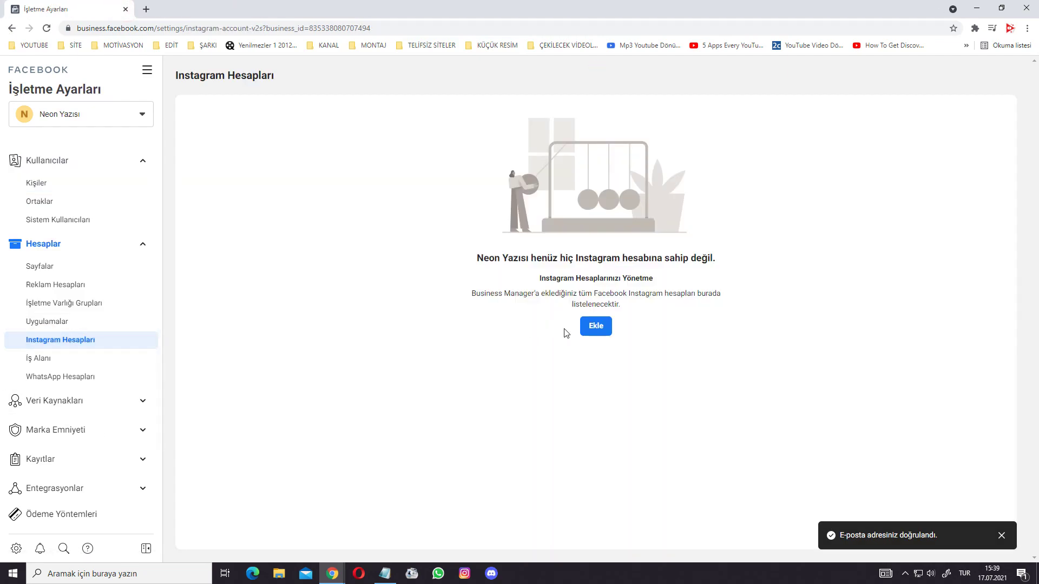
{"action": "left_click_drag", "start_coordinate": [542, 257], "coordinate": [606, 278]}
{"action": "left_click", "coordinate": [582, 394]}
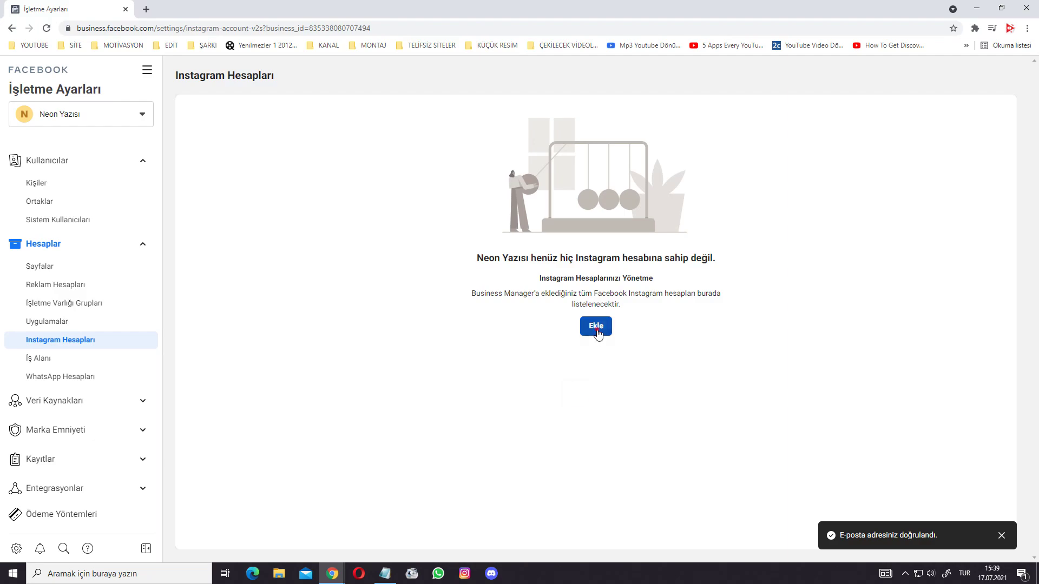
{"action": "left_click", "coordinate": [596, 326]}
{"action": "scroll", "coordinate": [541, 313], "scroll_direction": "down", "scroll_amount": 1}
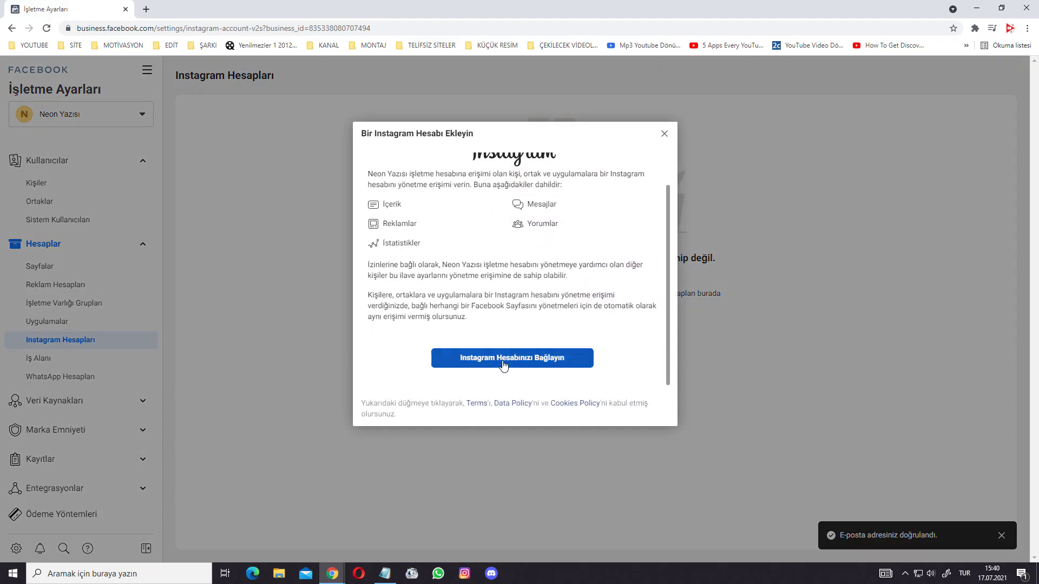
{"action": "left_click", "coordinate": [513, 367]}
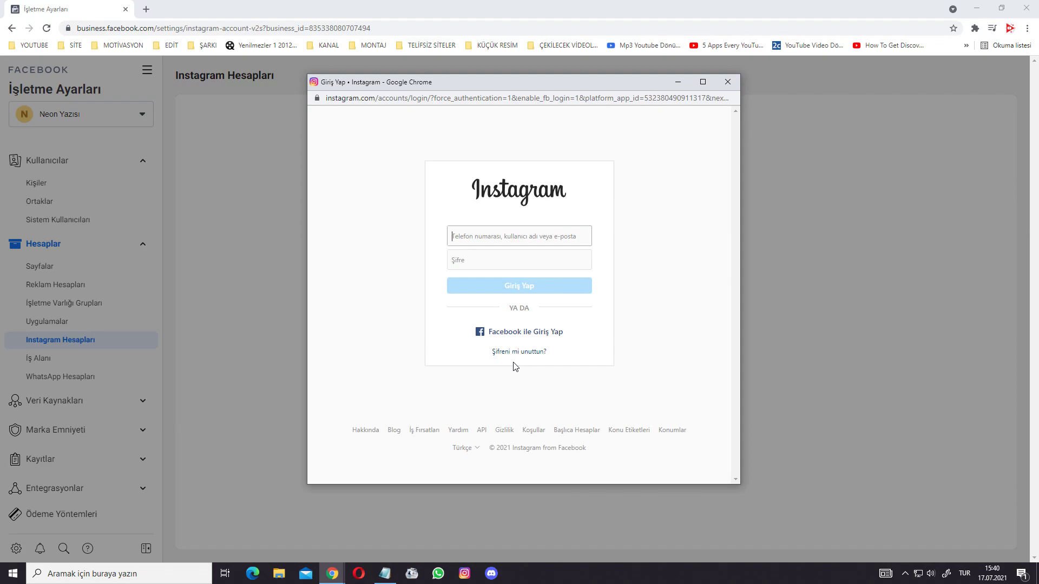
- Log in to Instagram, finish without linking ad accounts, and close the confirmation
{"action": "left_click", "coordinate": [394, 234]}
{"action": "key", "text": "alt+Tab"}
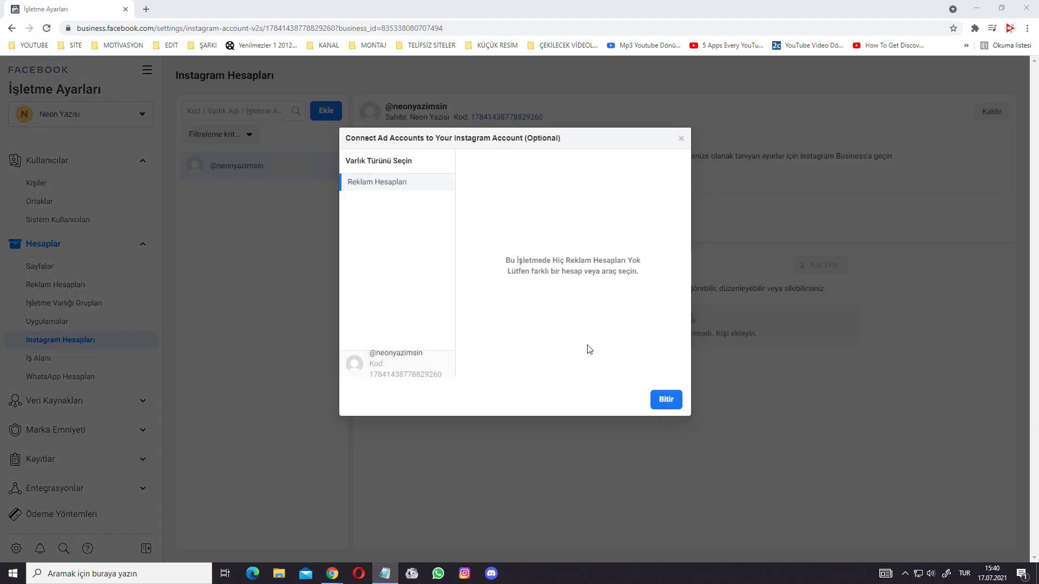
{"action": "left_click", "coordinate": [666, 400]}
{"action": "left_click_drag", "start_coordinate": [456, 293], "coordinate": [579, 292]}
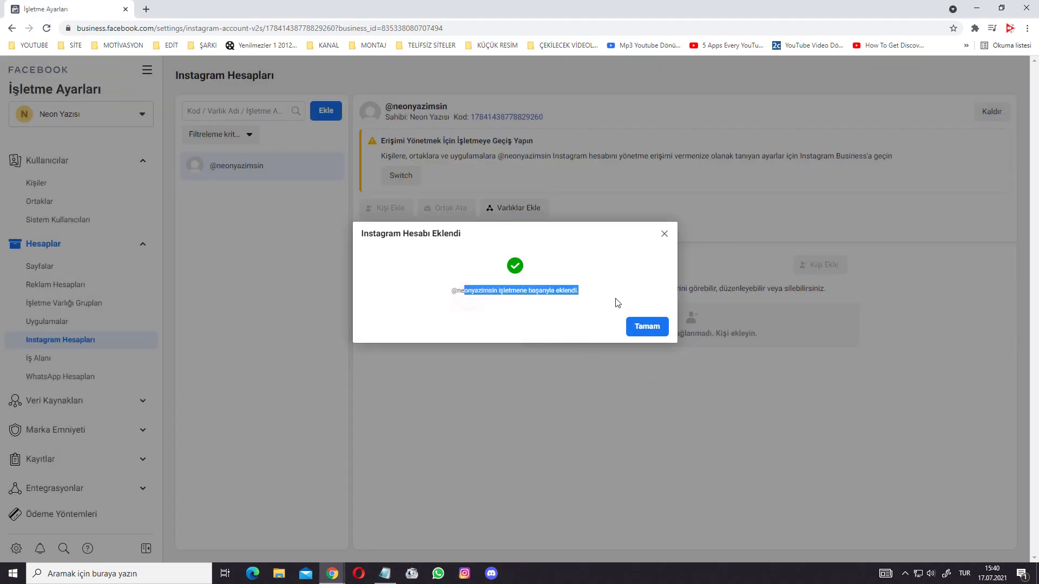
{"action": "left_click", "coordinate": [649, 326]}
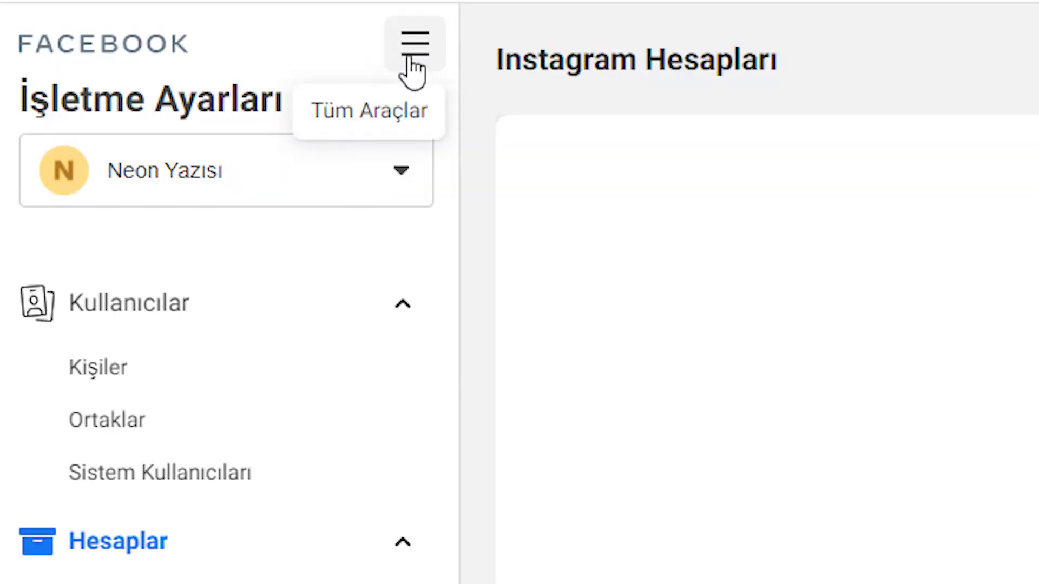
- From Tüm Araçlar open Reklam Yöneticisi, create an Erişim campaign, and advance to the ad set
{"action": "left_click", "coordinate": [409, 58]}
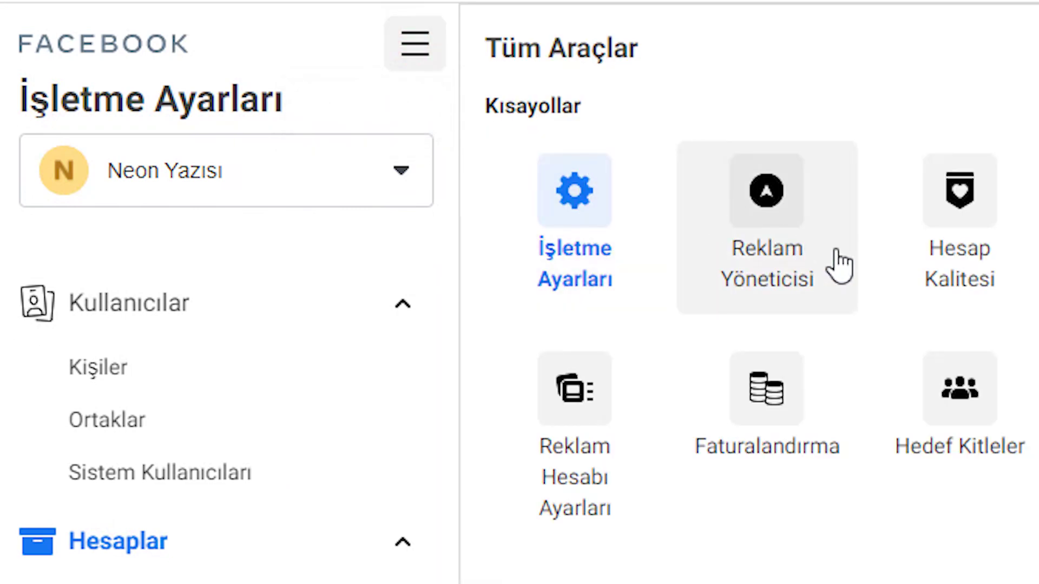
{"action": "left_click", "coordinate": [839, 265]}
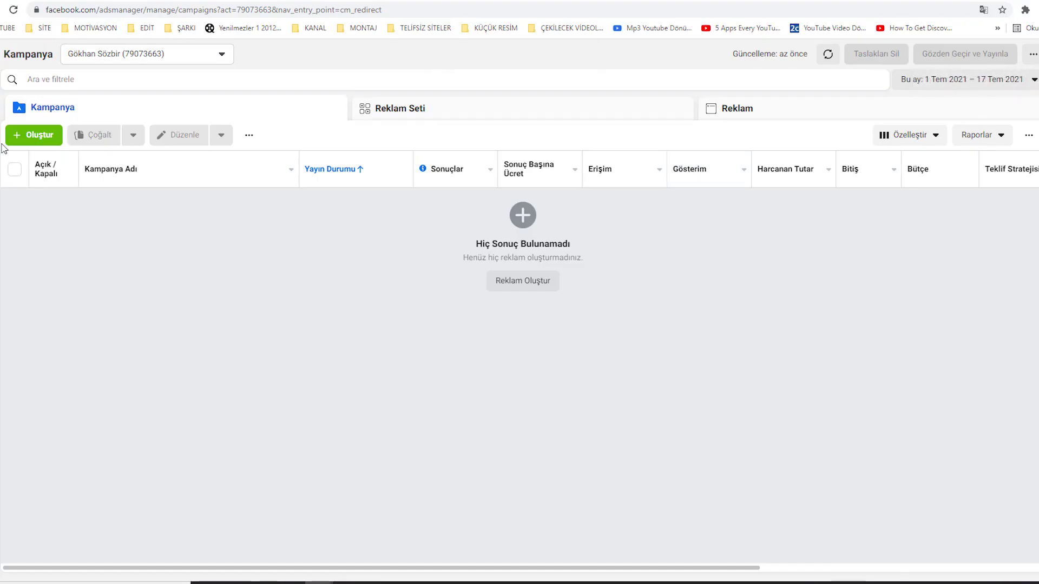
{"action": "left_click", "coordinate": [34, 135]}
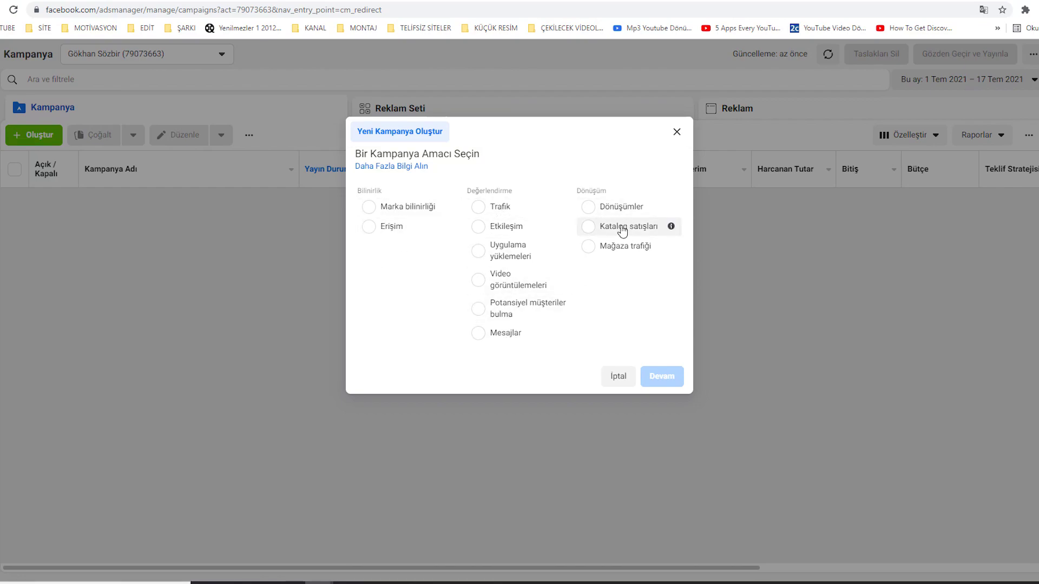
{"action": "left_click", "coordinate": [389, 232]}
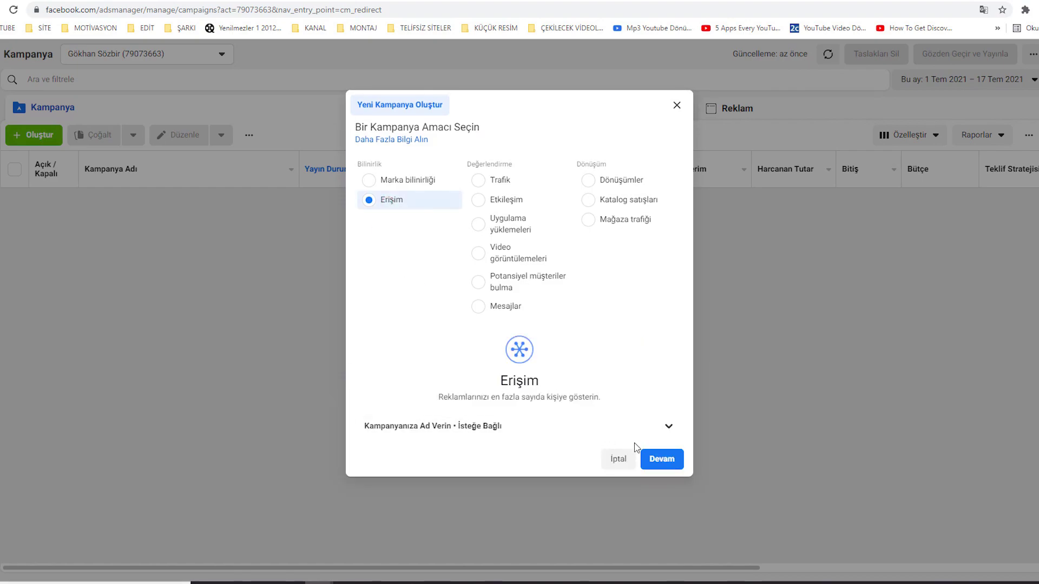
{"action": "left_click", "coordinate": [670, 460]}
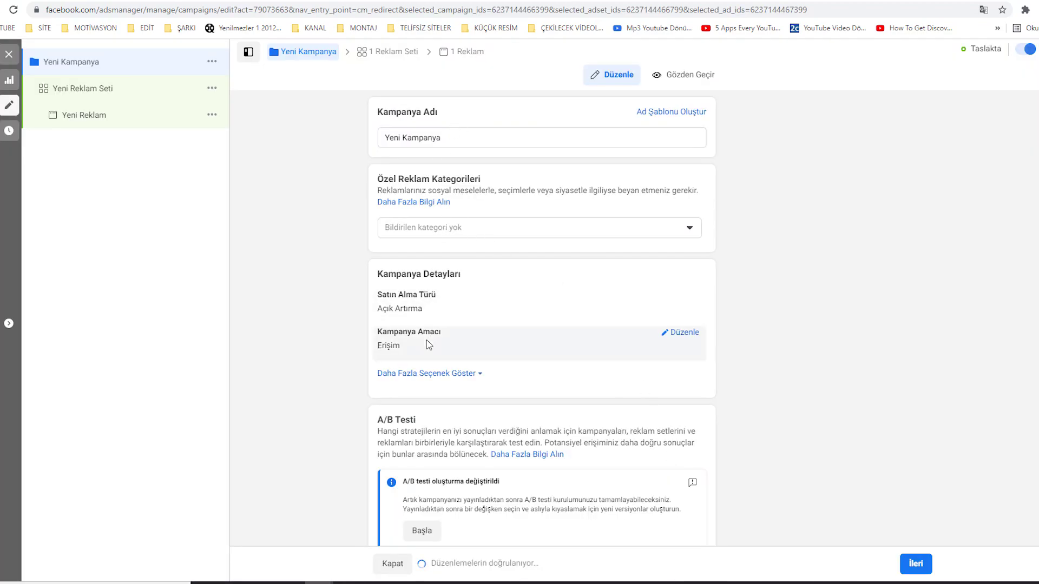
{"action": "scroll", "coordinate": [395, 292], "scroll_direction": "down", "scroll_amount": 2}
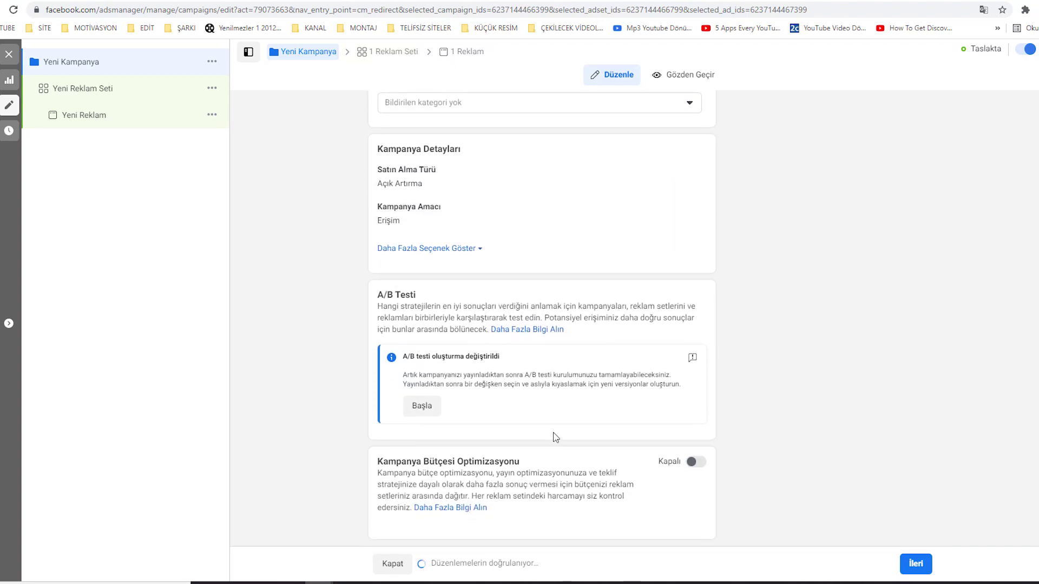
{"action": "left_click", "coordinate": [903, 565]}
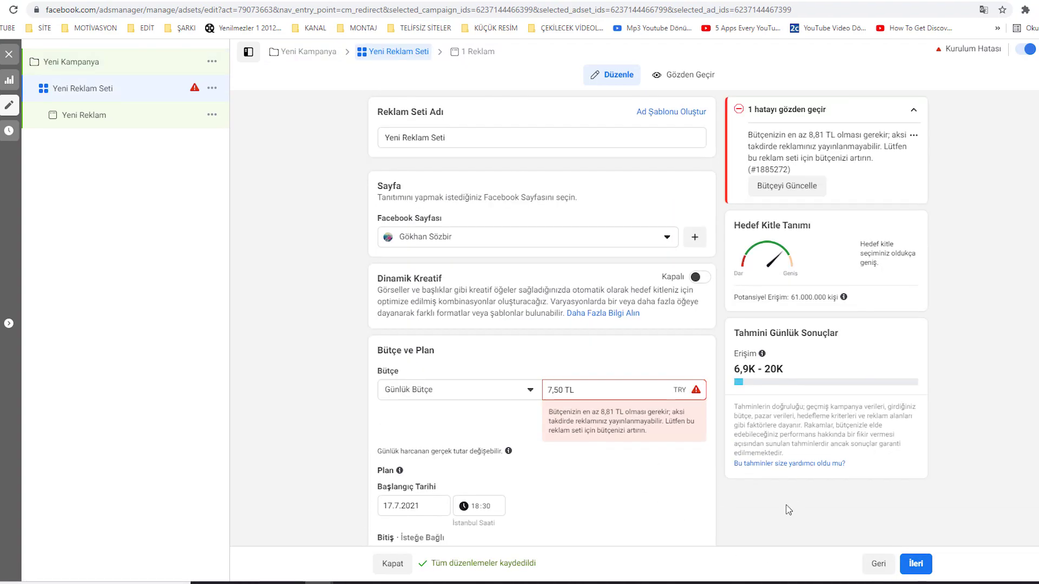
- Rename the ad set to 'Instagram Takipçi Arttırma'
{"action": "left_click_drag", "start_coordinate": [469, 143], "coordinate": [342, 133]}
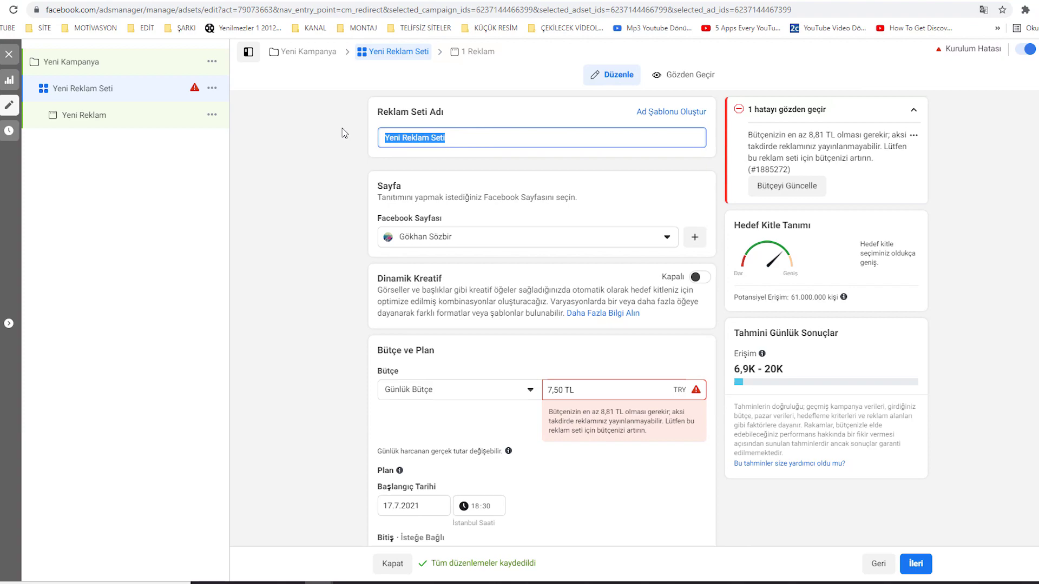
{"action": "type", "text": "Instagram E"}
{"action": "key", "text": "BackSpace"}
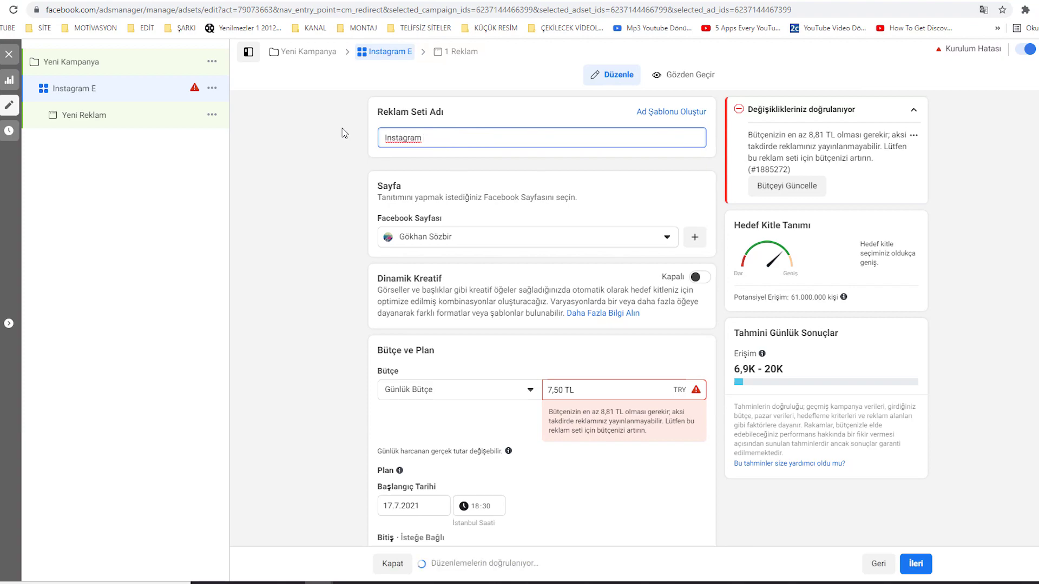
{"action": "type", "text": "Takipçi Arttırma"}
{"action": "left_click", "coordinate": [342, 133]}
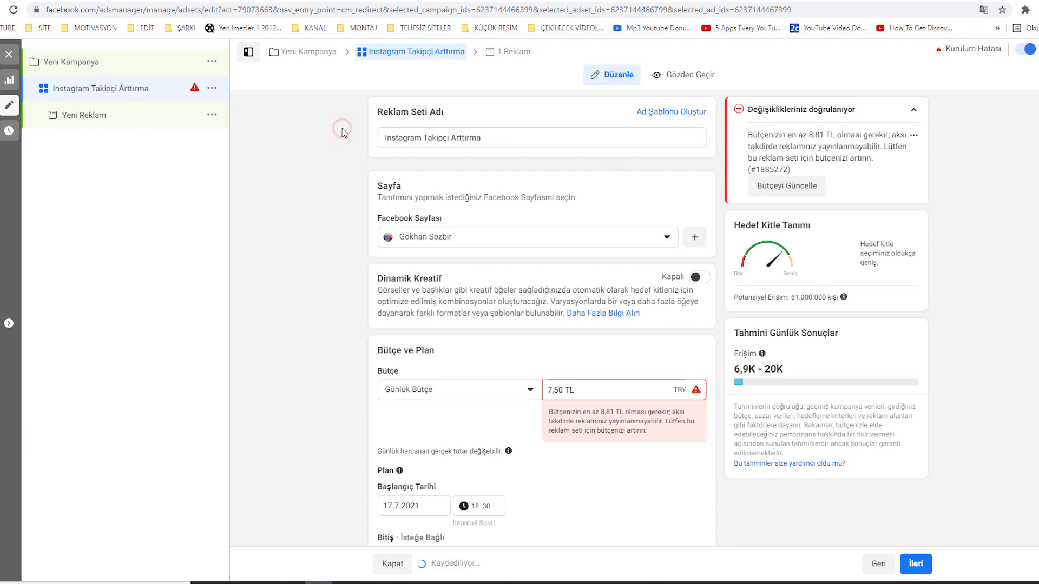
- Keep a Günlük Bütçe daily budget and set its amount to 10,00 TL
{"action": "scroll", "coordinate": [562, 368], "scroll_direction": "down", "scroll_amount": 1}
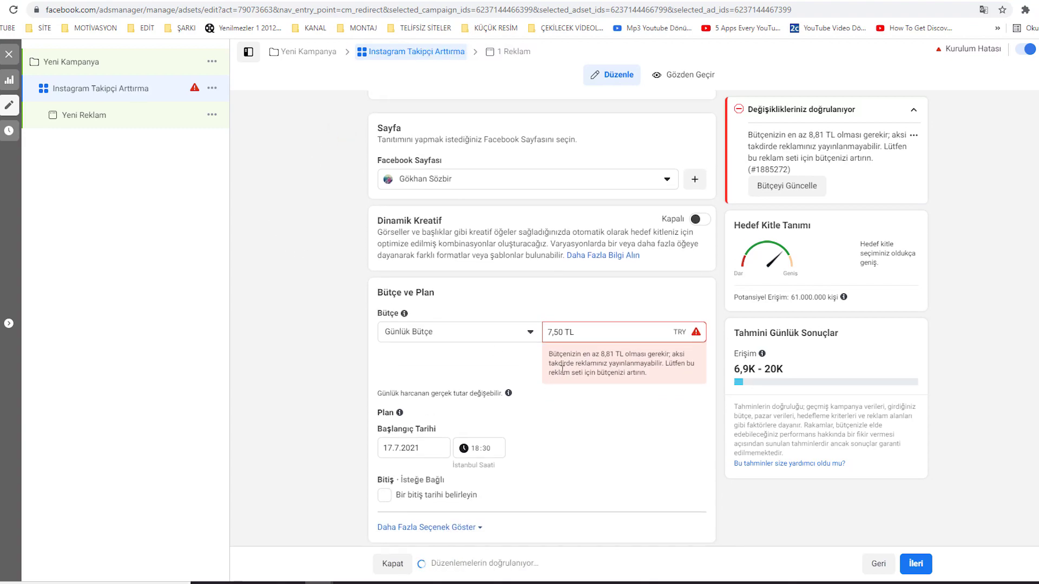
{"action": "left_click", "coordinate": [451, 333]}
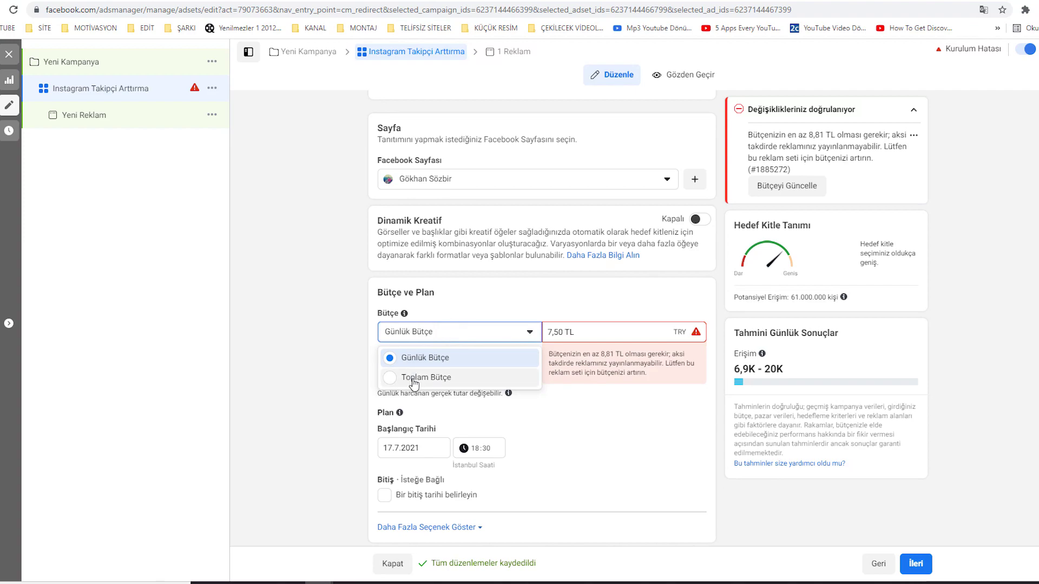
{"action": "left_click", "coordinate": [413, 379]}
{"action": "scroll", "coordinate": [401, 292], "scroll_direction": "down", "scroll_amount": 3}
{"action": "left_click", "coordinate": [475, 162]}
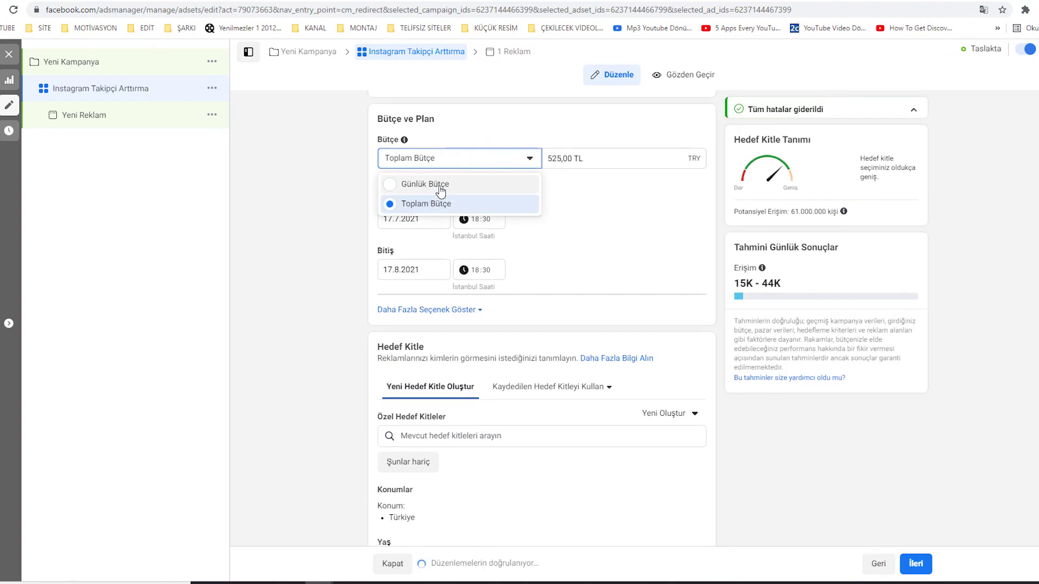
{"action": "left_click", "coordinate": [441, 187]}
{"action": "left_click", "coordinate": [590, 161]}
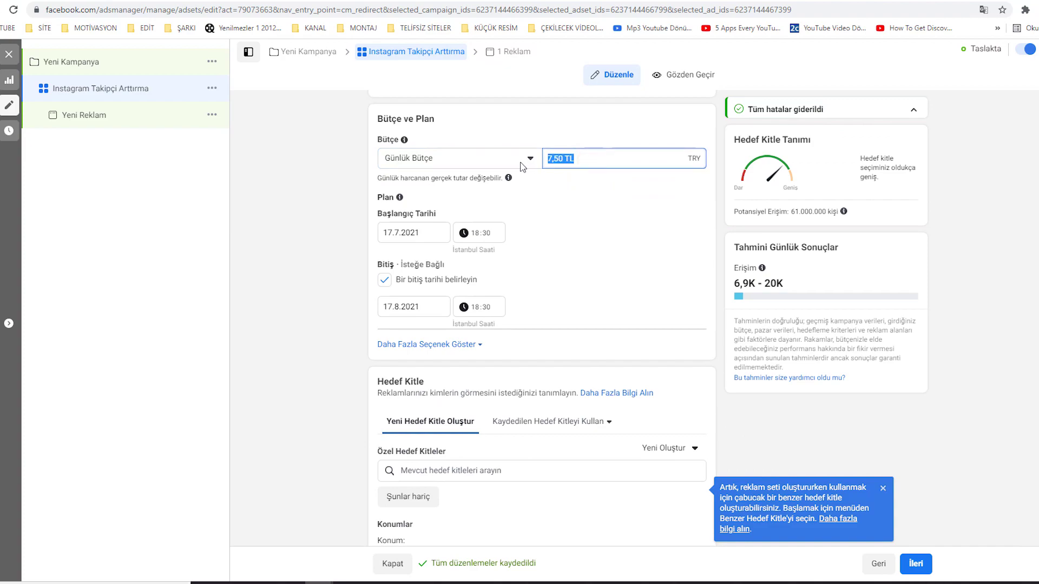
{"action": "type", "text": "10"}
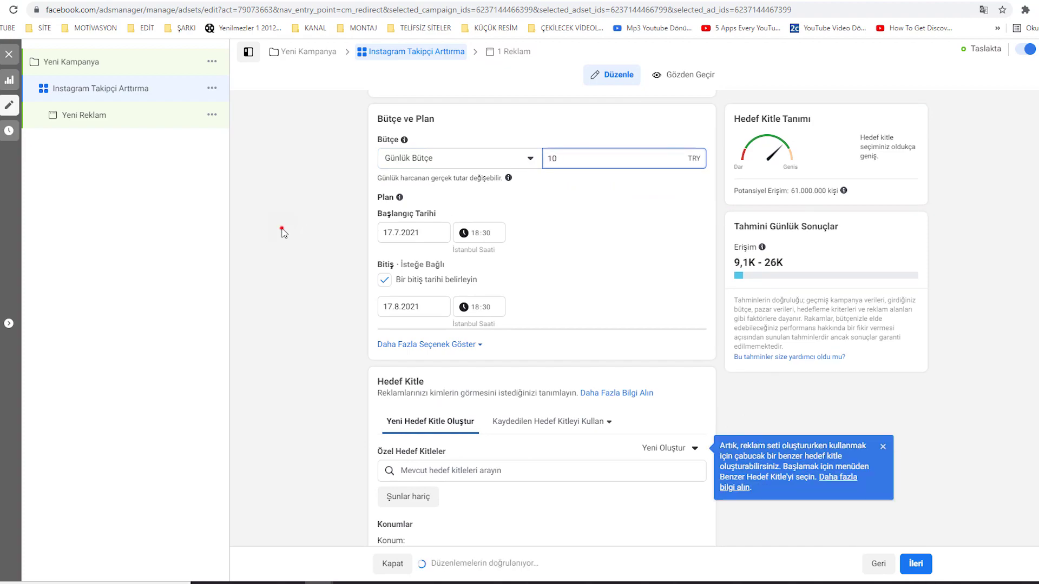
{"action": "left_click", "coordinate": [292, 237]}
- Set the ad set's end date to 23.7.2021
{"action": "scroll", "coordinate": [293, 237], "scroll_direction": "up", "scroll_amount": 1}
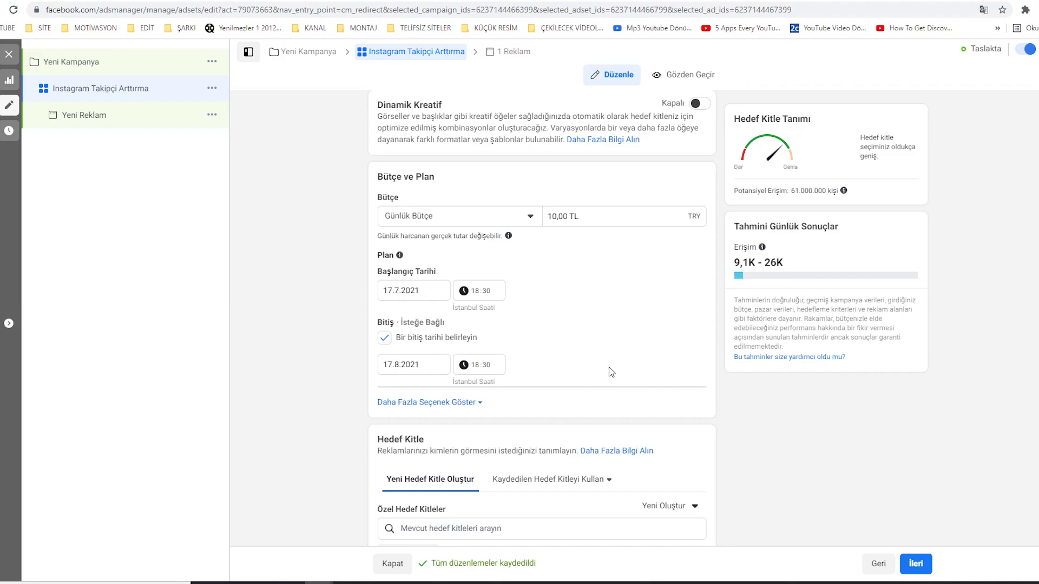
{"action": "left_click", "coordinate": [422, 366]}
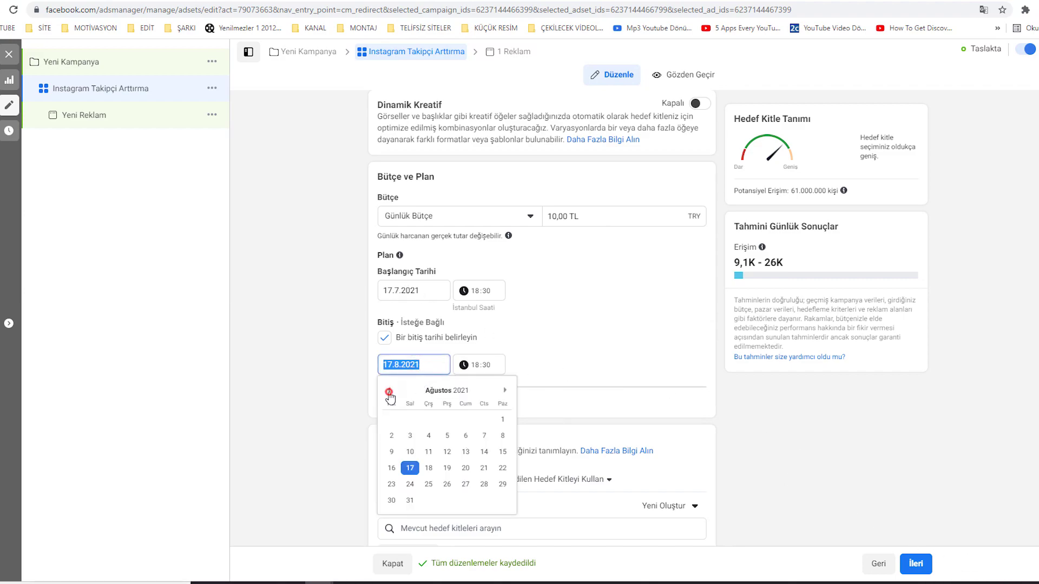
{"action": "left_click", "coordinate": [466, 468]}
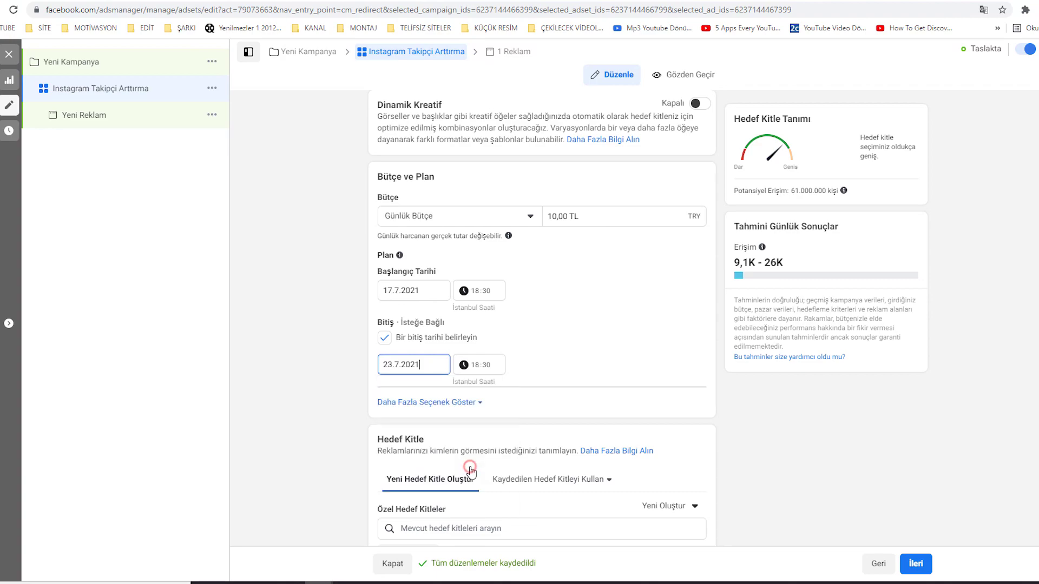
{"action": "left_click", "coordinate": [317, 380]}
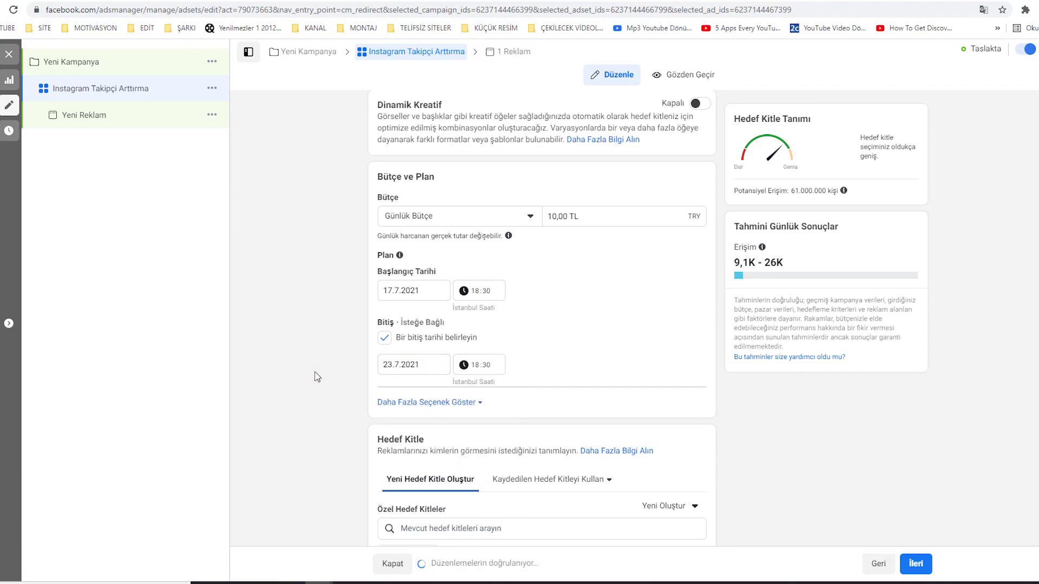
{"action": "scroll", "coordinate": [317, 377], "scroll_direction": "down", "scroll_amount": 6}
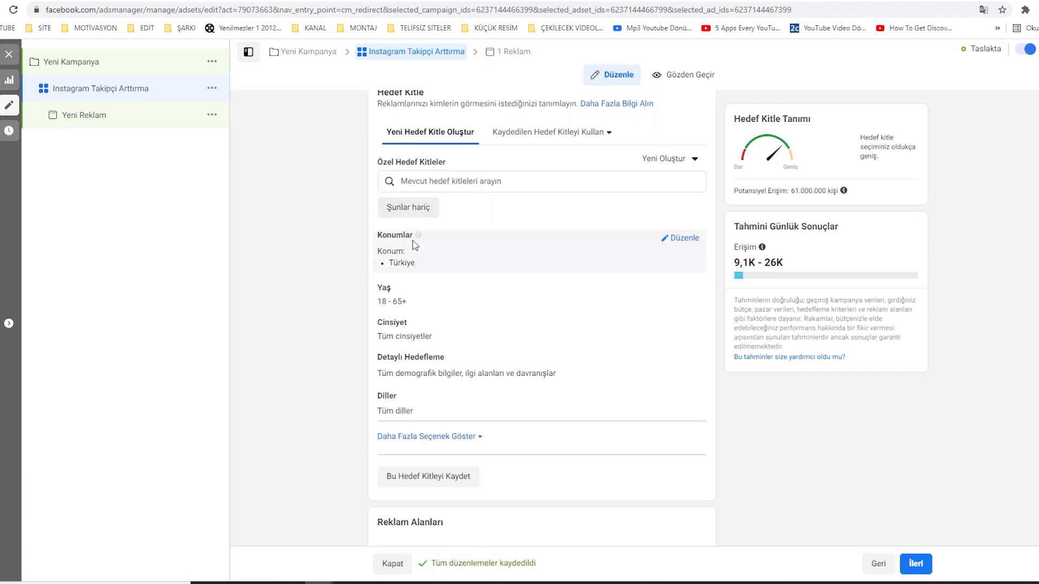
- Set the audience's maximum age to 30
{"action": "left_click", "coordinate": [685, 292]}
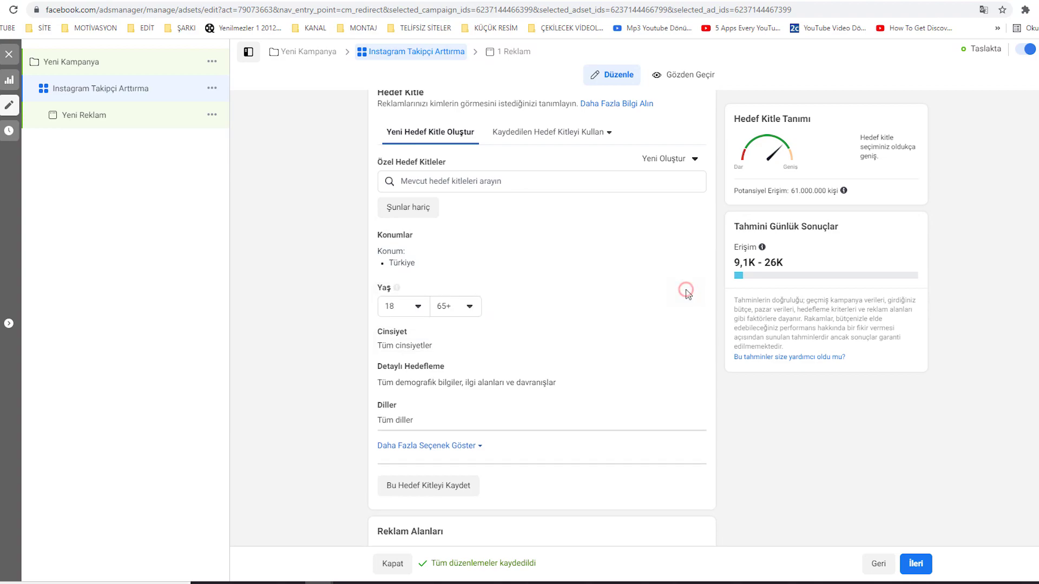
{"action": "left_click", "coordinate": [467, 306]}
{"action": "scroll", "coordinate": [470, 401], "scroll_direction": "up", "scroll_amount": 3}
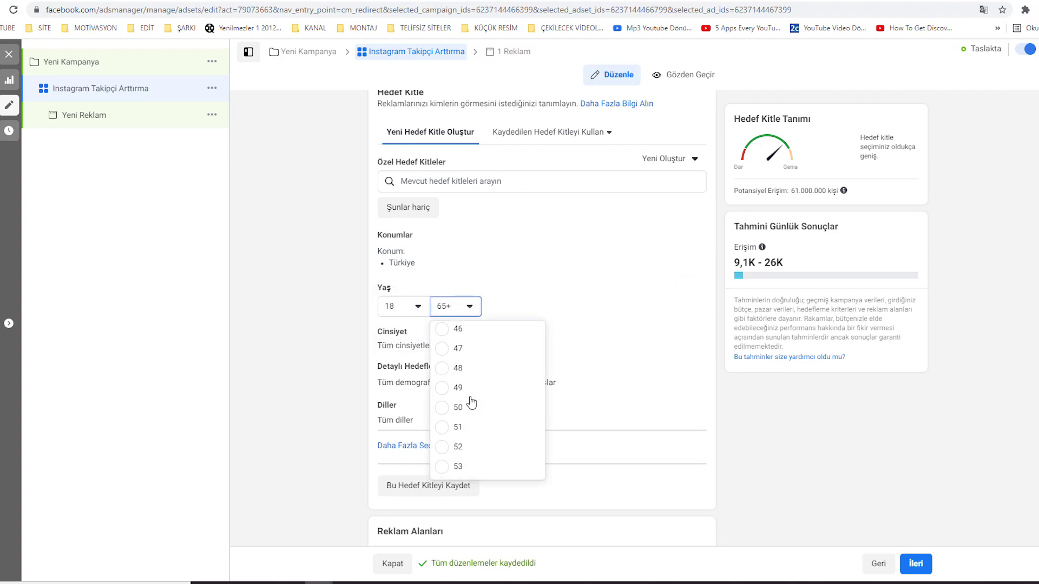
{"action": "scroll", "coordinate": [472, 402], "scroll_direction": "up", "scroll_amount": 6}
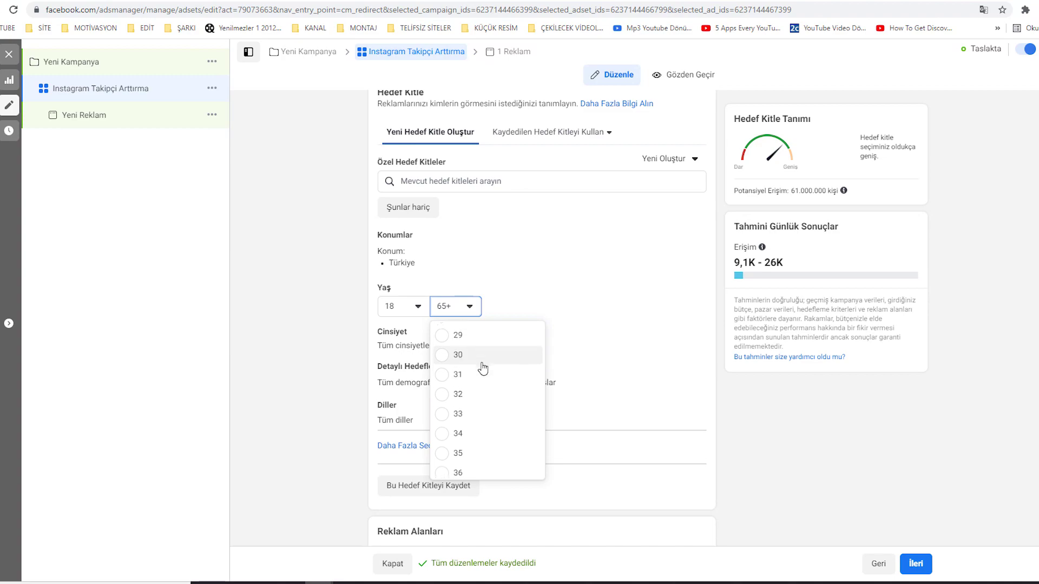
{"action": "left_click", "coordinate": [479, 354]}
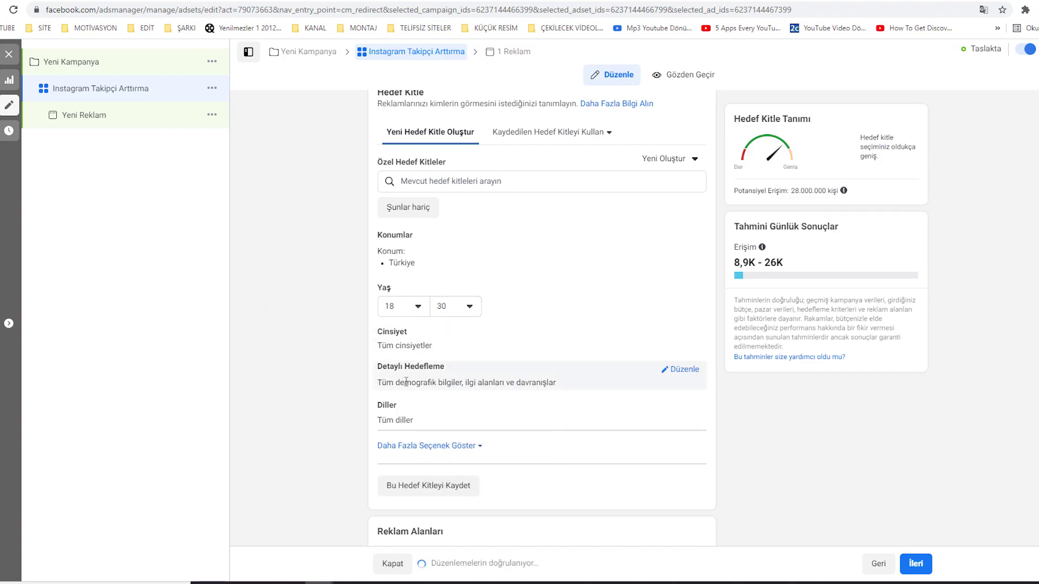
- Add Sosyal medya and Youtube-Videos as detailed targeting interests
{"action": "left_click", "coordinate": [692, 371]}
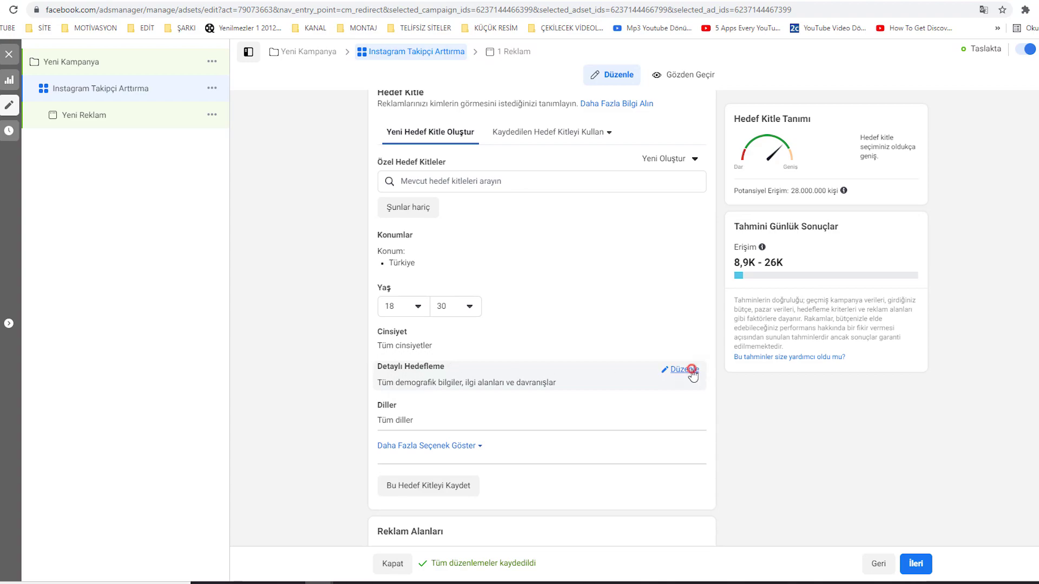
{"action": "left_click", "coordinate": [552, 399]}
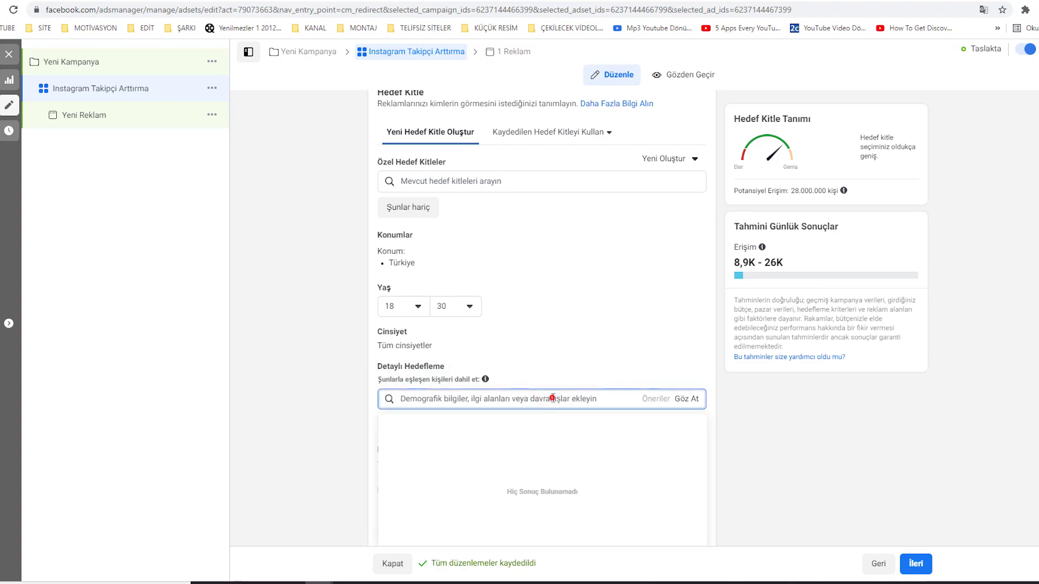
{"action": "type", "text": "sosyal"}
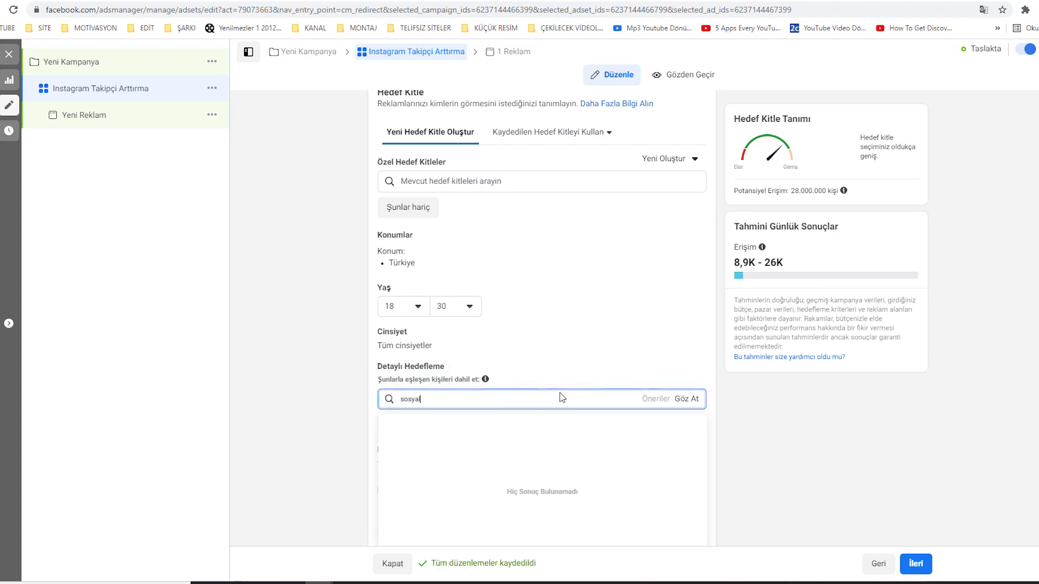
{"action": "type", "text": " medya"}
{"action": "scroll", "coordinate": [558, 399], "scroll_direction": "down", "scroll_amount": 2}
{"action": "left_click", "coordinate": [439, 307]}
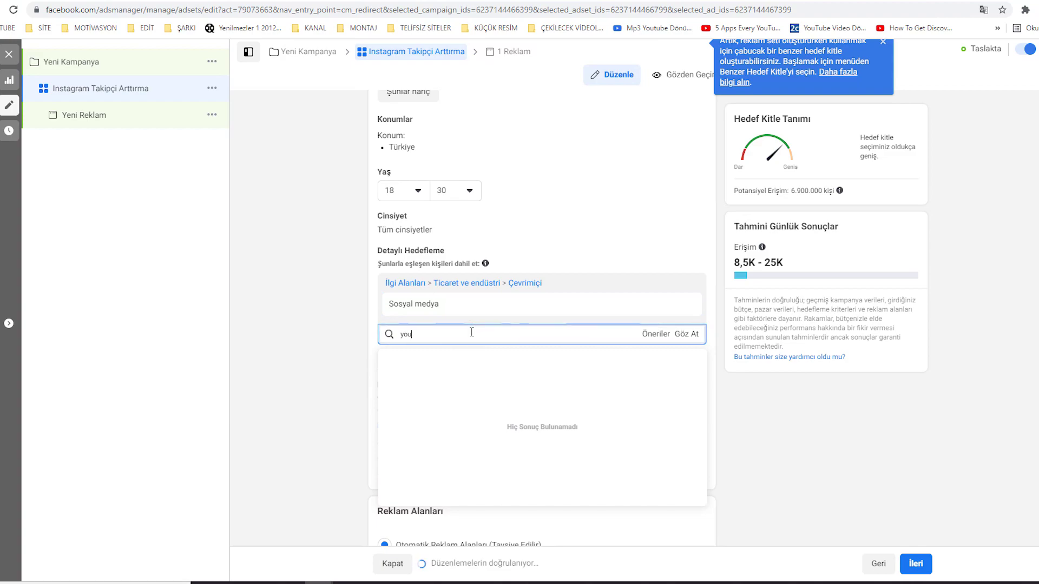
{"action": "type", "text": "tube"}
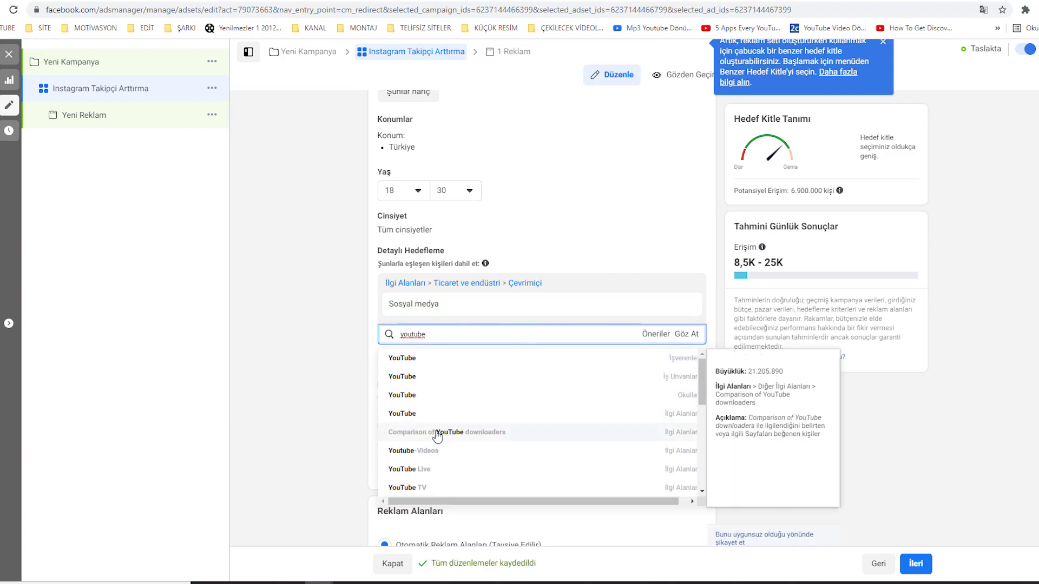
{"action": "left_click", "coordinate": [430, 459]}
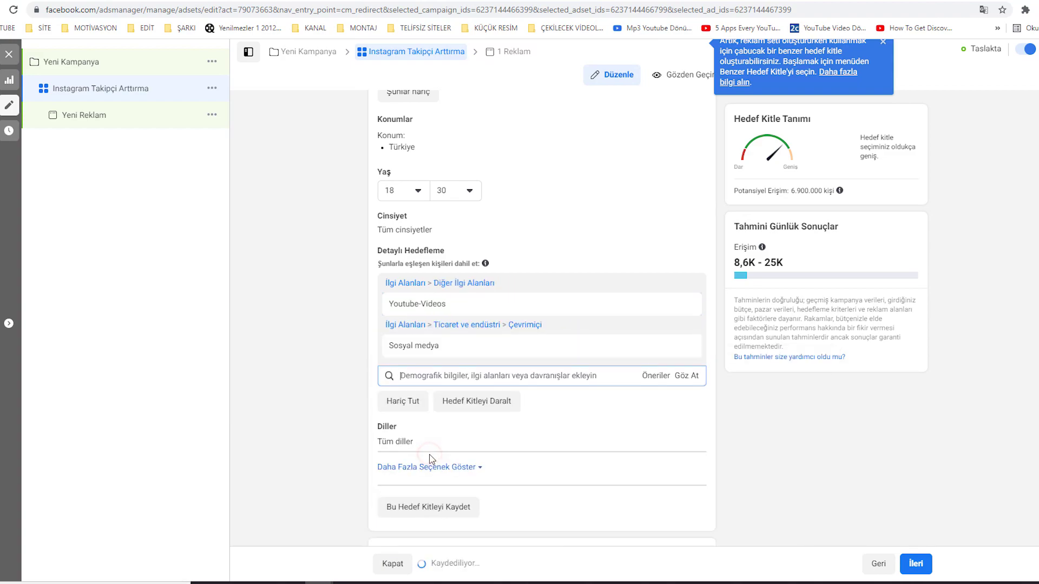
{"action": "left_click", "coordinate": [343, 388]}
{"action": "scroll", "coordinate": [343, 387], "scroll_direction": "down", "scroll_amount": 3}
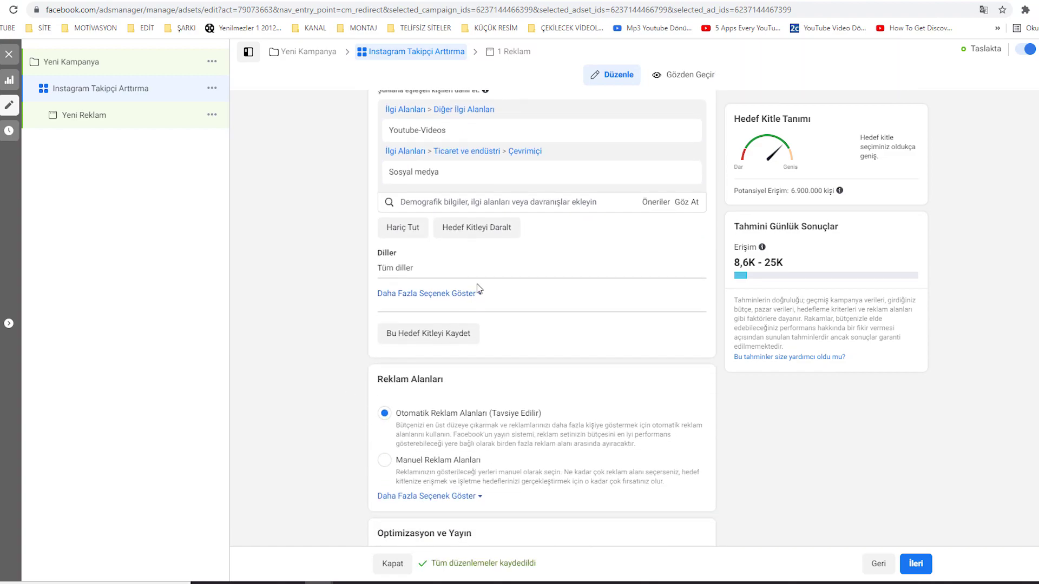
- Add Türkçe as the audience's targeted language
{"action": "left_click", "coordinate": [683, 255]}
{"action": "left_click", "coordinate": [403, 271]}
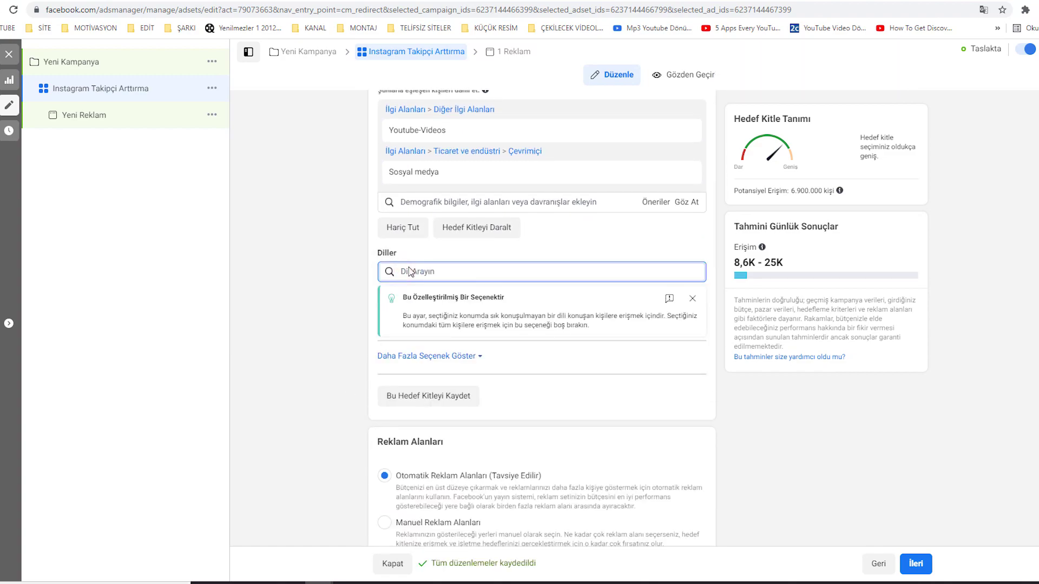
{"action": "type", "text": "türkçe"}
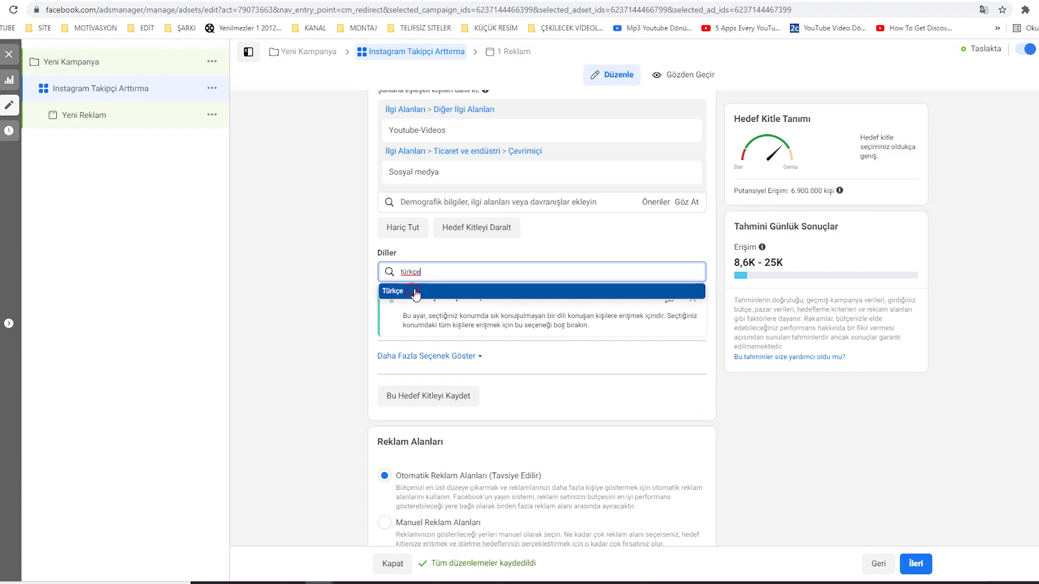
{"action": "left_click", "coordinate": [415, 292]}
{"action": "left_click", "coordinate": [352, 338]}
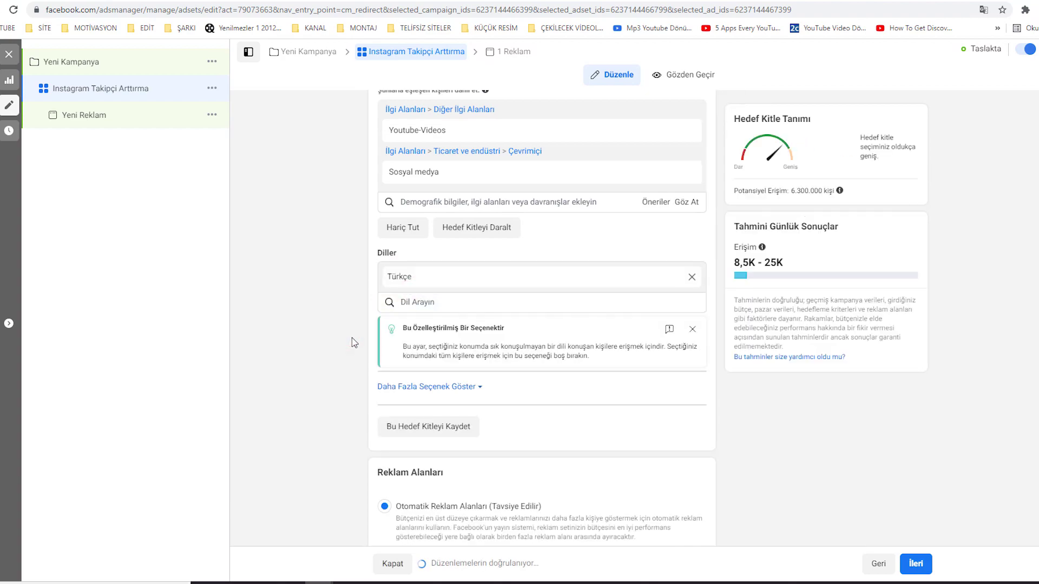
{"action": "scroll", "coordinate": [352, 340], "scroll_direction": "down", "scroll_amount": 3}
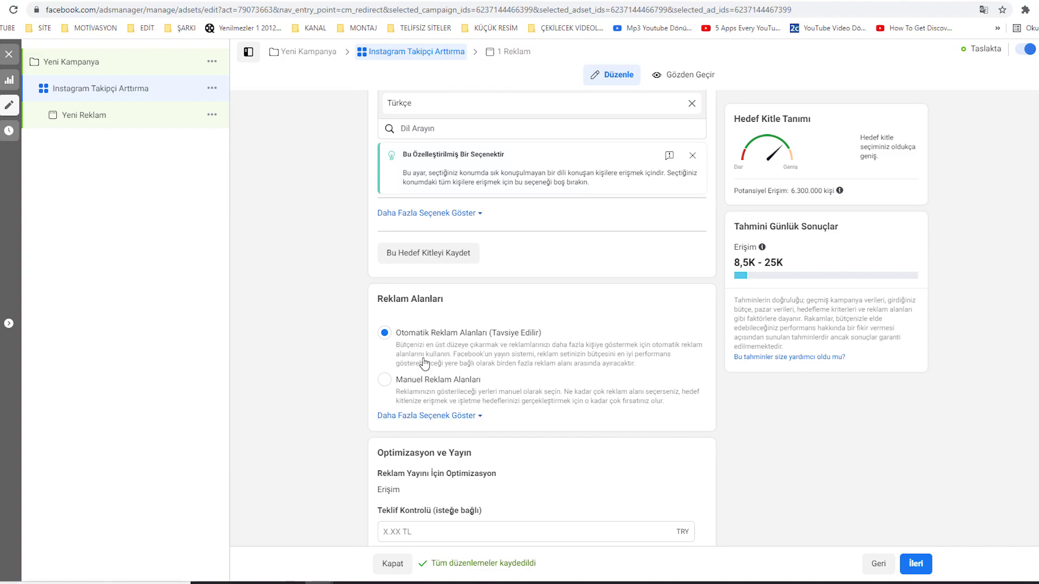
- Choose Manuel Reklam Alanları and uncheck Facebook and Audience Network, leaving only Instagram
{"action": "left_click", "coordinate": [422, 386]}
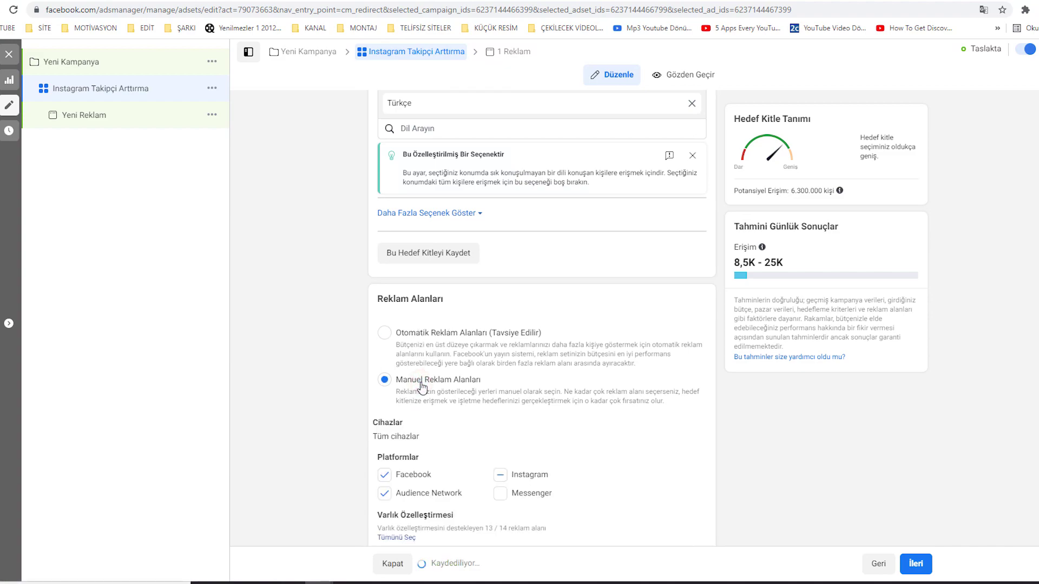
{"action": "scroll", "coordinate": [424, 394], "scroll_direction": "down", "scroll_amount": 3}
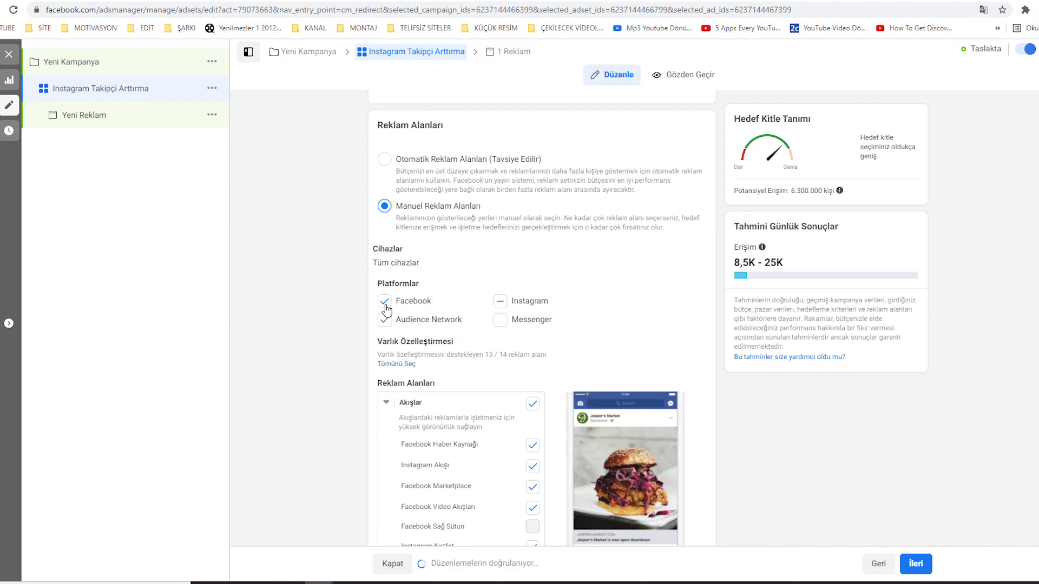
{"action": "left_click", "coordinate": [384, 301]}
{"action": "left_click", "coordinate": [385, 320]}
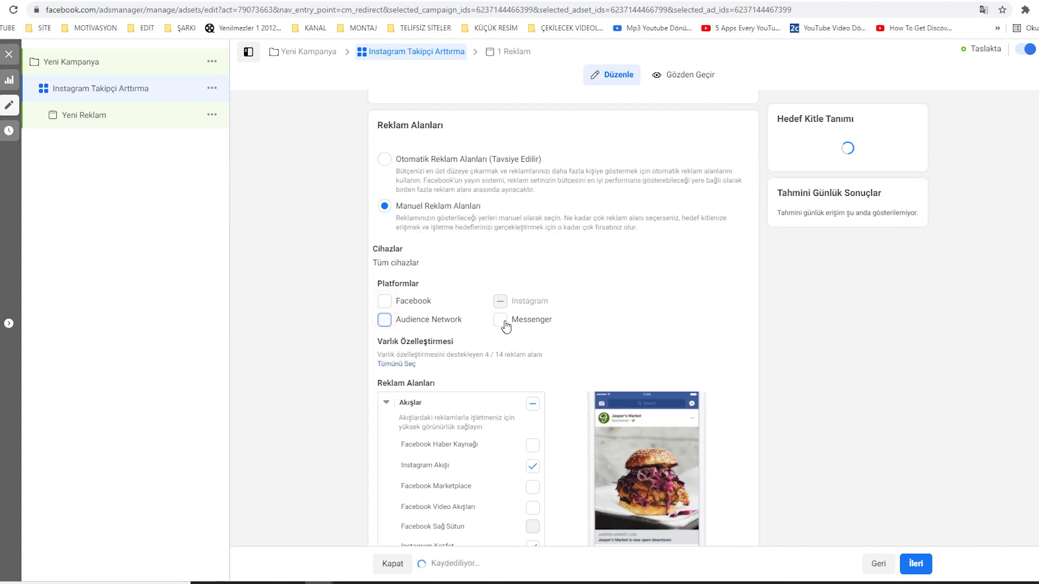
{"action": "scroll", "coordinate": [553, 325], "scroll_direction": "down", "scroll_amount": 4}
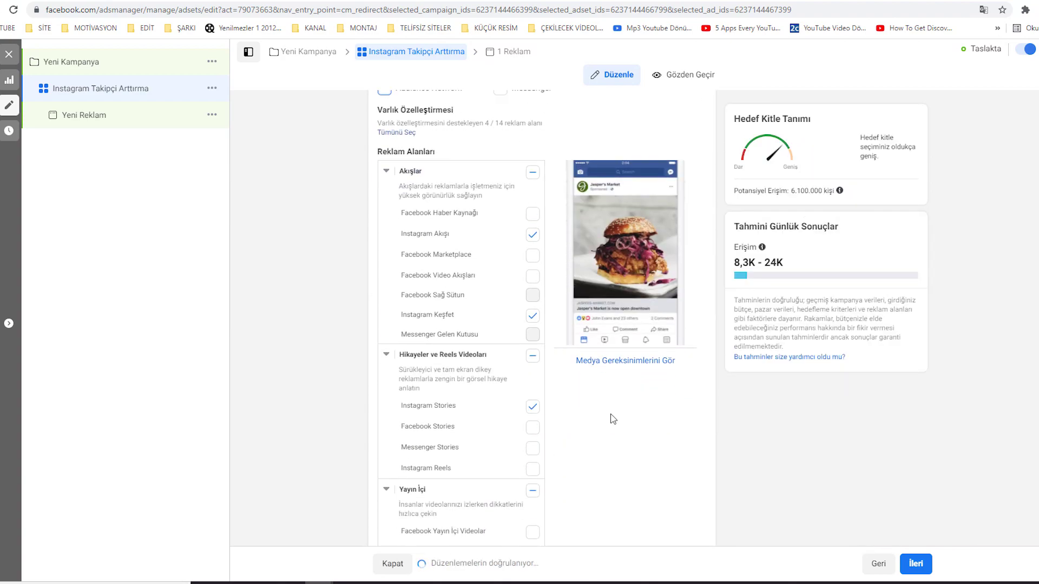
{"action": "scroll", "coordinate": [611, 417], "scroll_direction": "down", "scroll_amount": 1}
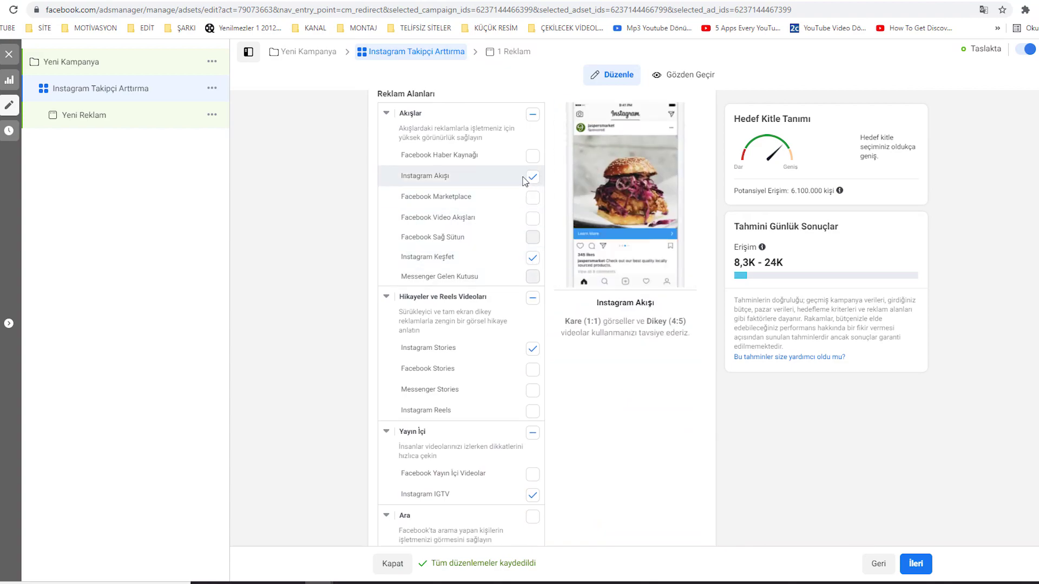
{"action": "scroll", "coordinate": [563, 463], "scroll_direction": "down", "scroll_amount": 9}
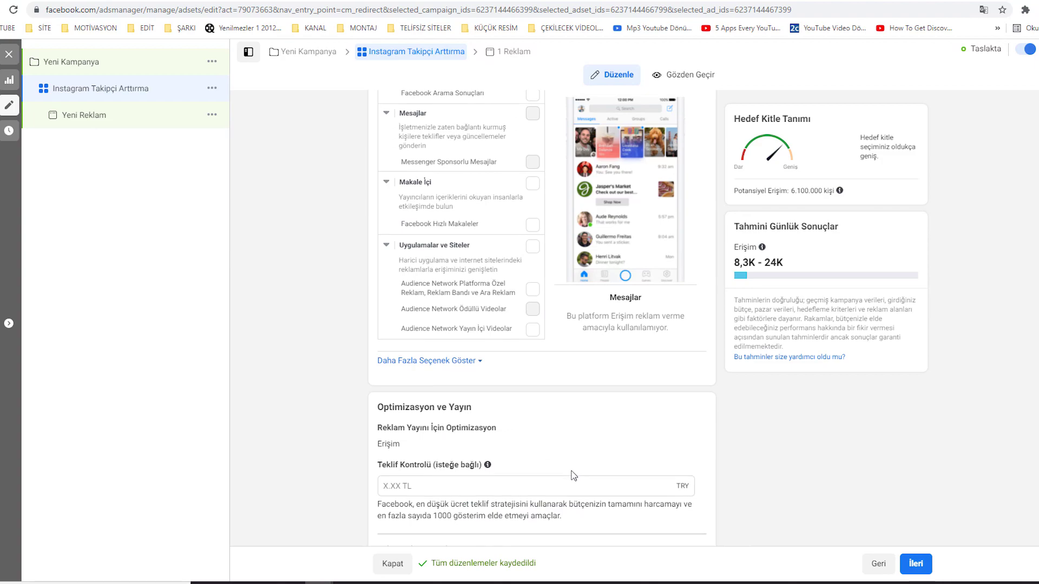
- On the ad page, use Mevcut Gönderiyi Kullan with the #nofilter Instagram post as creative
{"action": "left_click", "coordinate": [916, 565]}
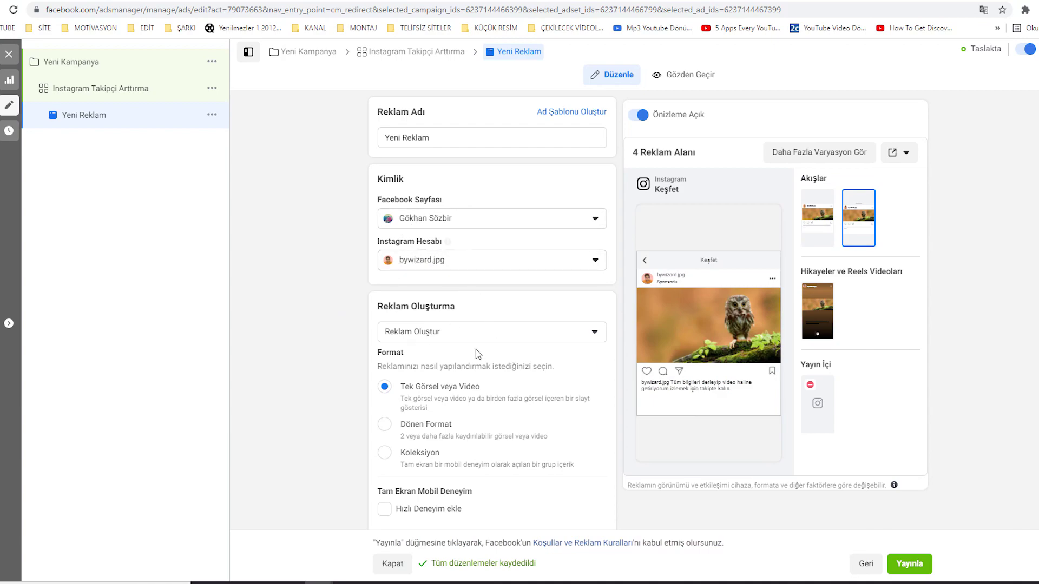
{"action": "left_click", "coordinate": [448, 339]}
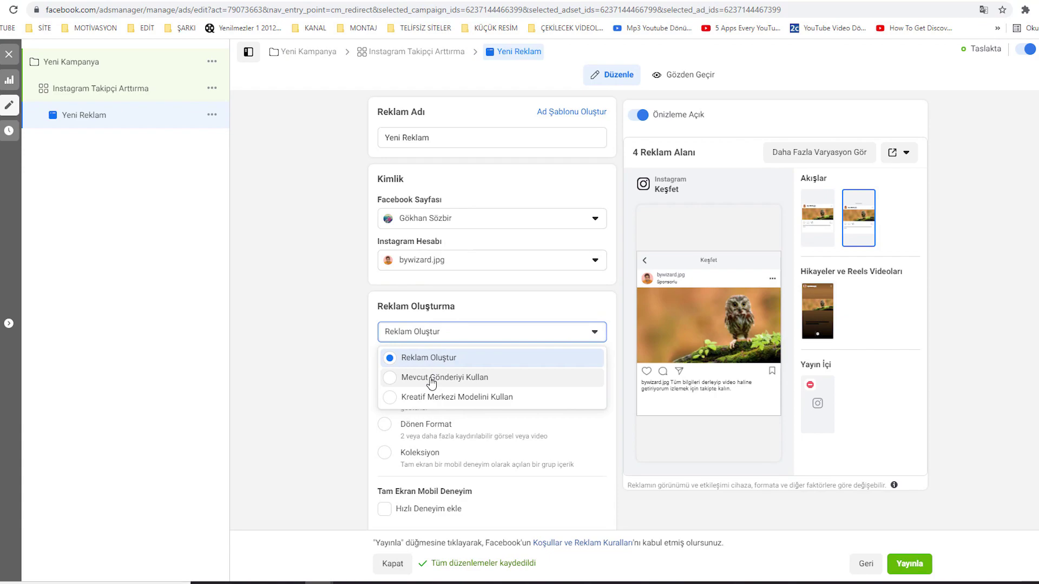
{"action": "left_click", "coordinate": [431, 382]}
{"action": "left_click", "coordinate": [446, 266]}
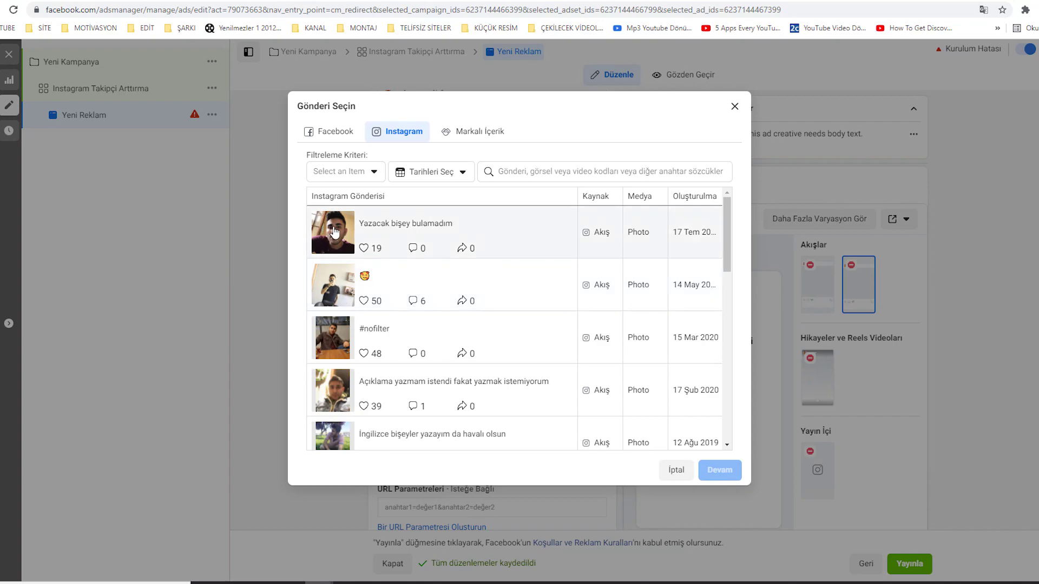
{"action": "left_click", "coordinate": [330, 343]}
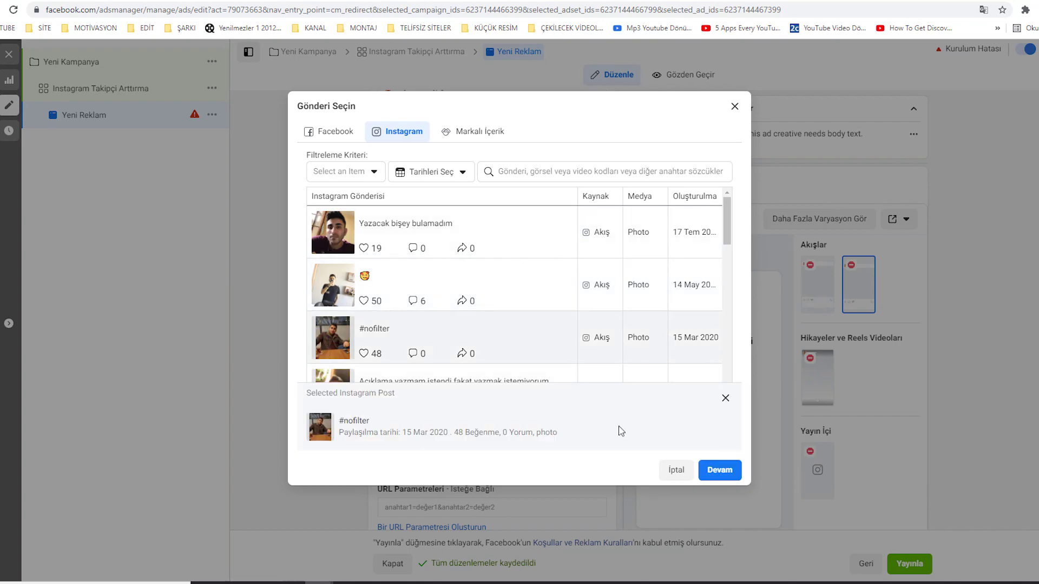
{"action": "left_click", "coordinate": [705, 470]}
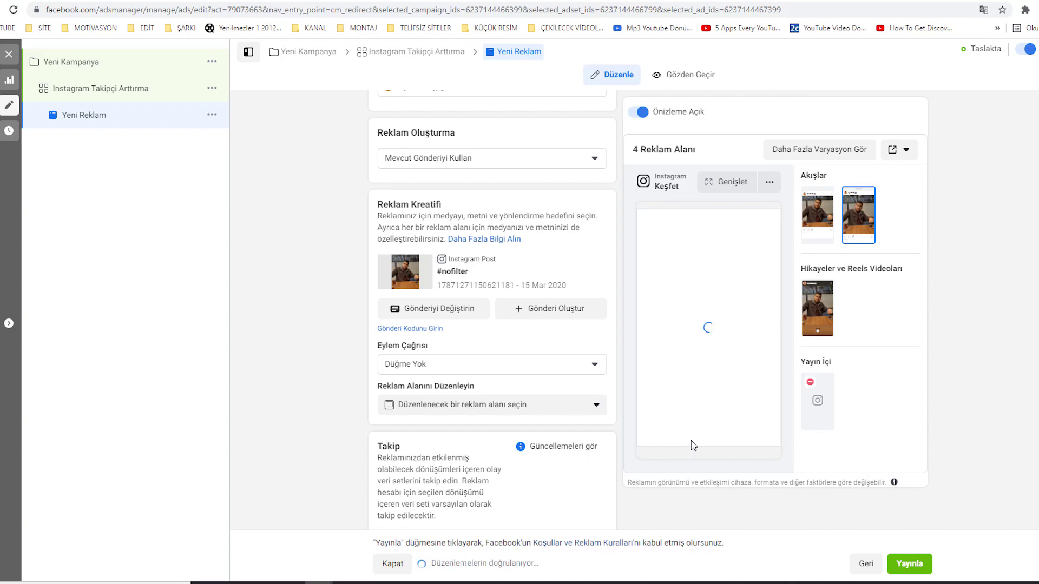
{"action": "scroll", "coordinate": [320, 374], "scroll_direction": "up", "scroll_amount": 3}
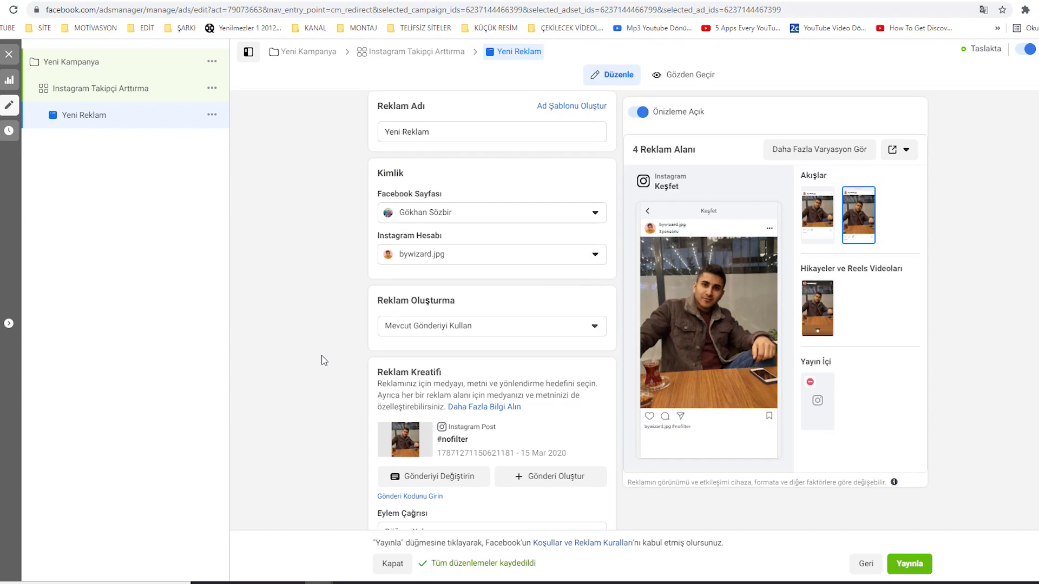
{"action": "scroll", "coordinate": [323, 360], "scroll_direction": "down", "scroll_amount": 5}
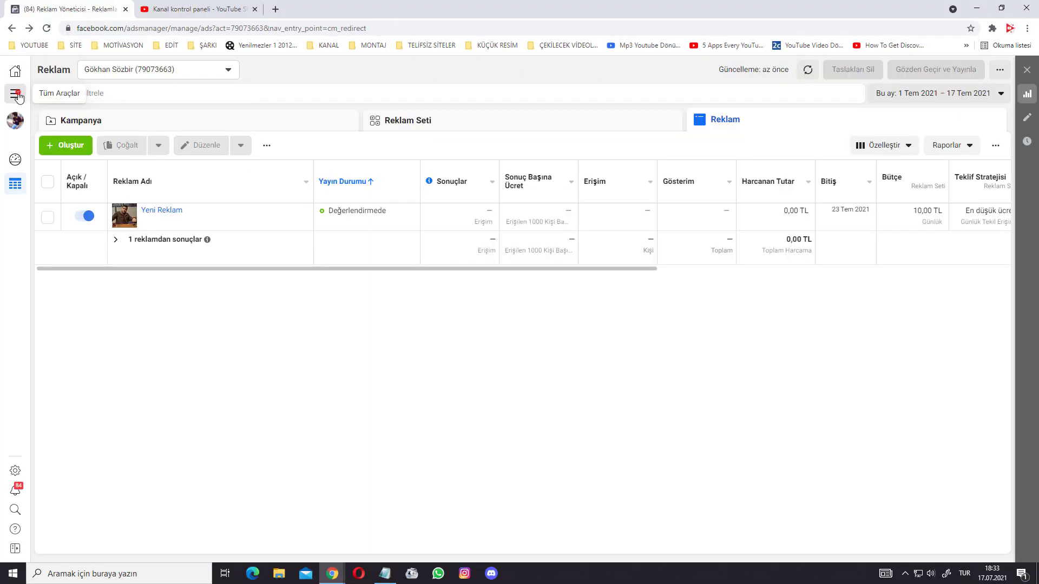
- Open Faturalandırma, start a 50 TL Banka veya Kredi Kartı top-up, then close the card form
{"action": "mouse_move", "coordinate": [18, 96]}
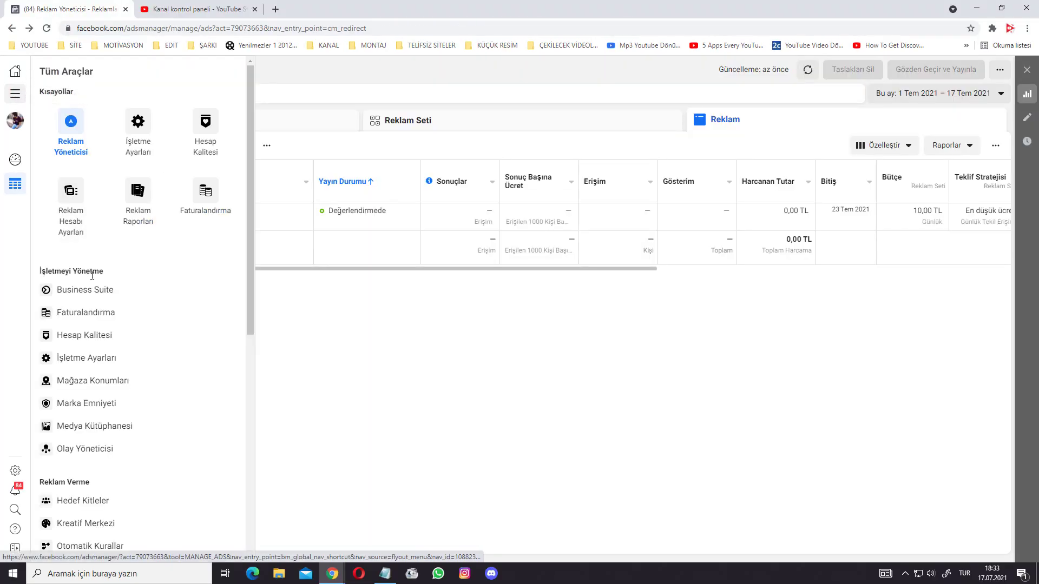
{"action": "left_click", "coordinate": [203, 191]}
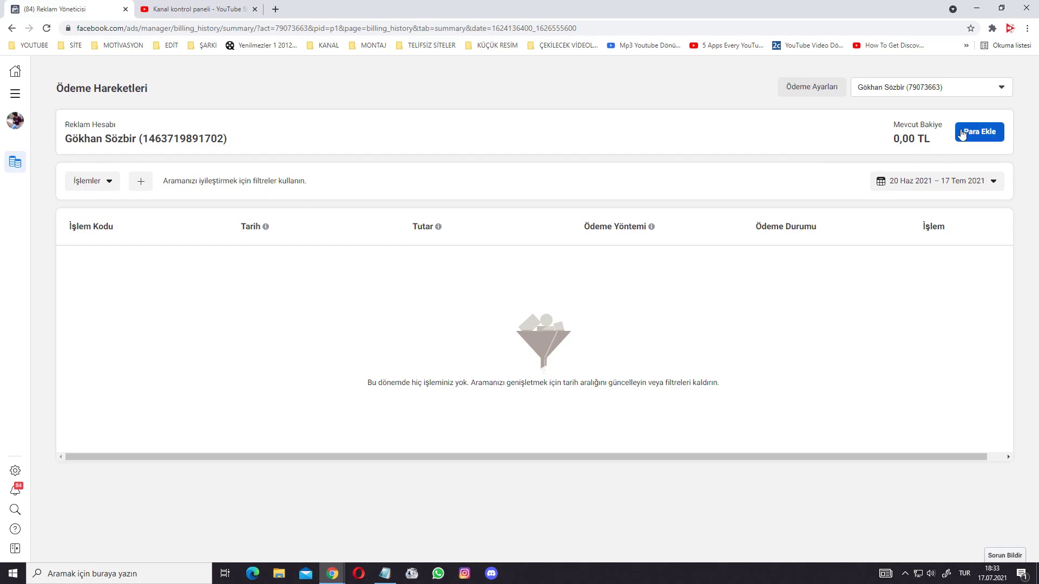
{"action": "left_click", "coordinate": [967, 136]}
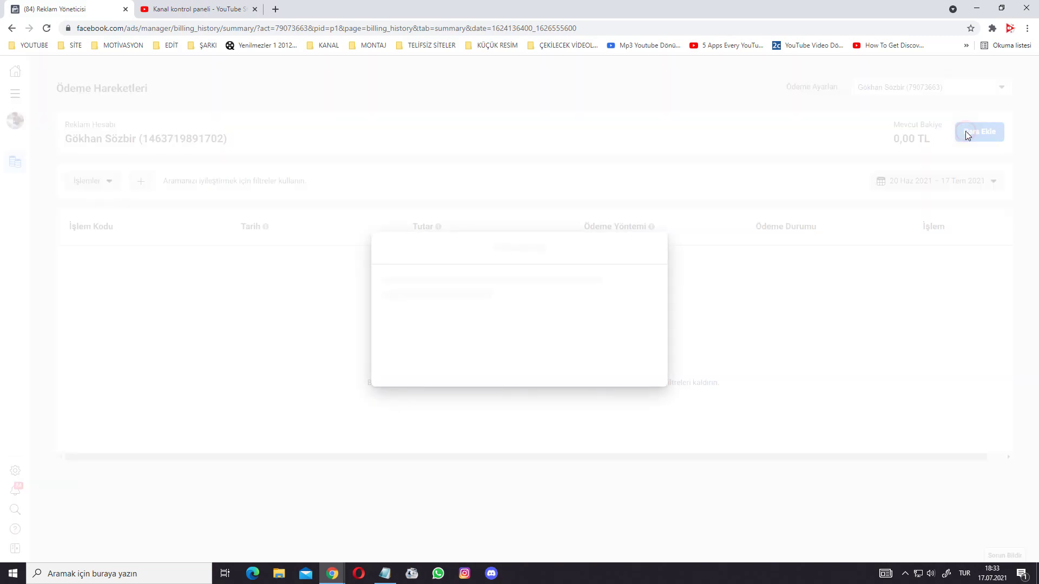
{"action": "left_click", "coordinate": [414, 300]}
{"action": "type", "text": "5"}
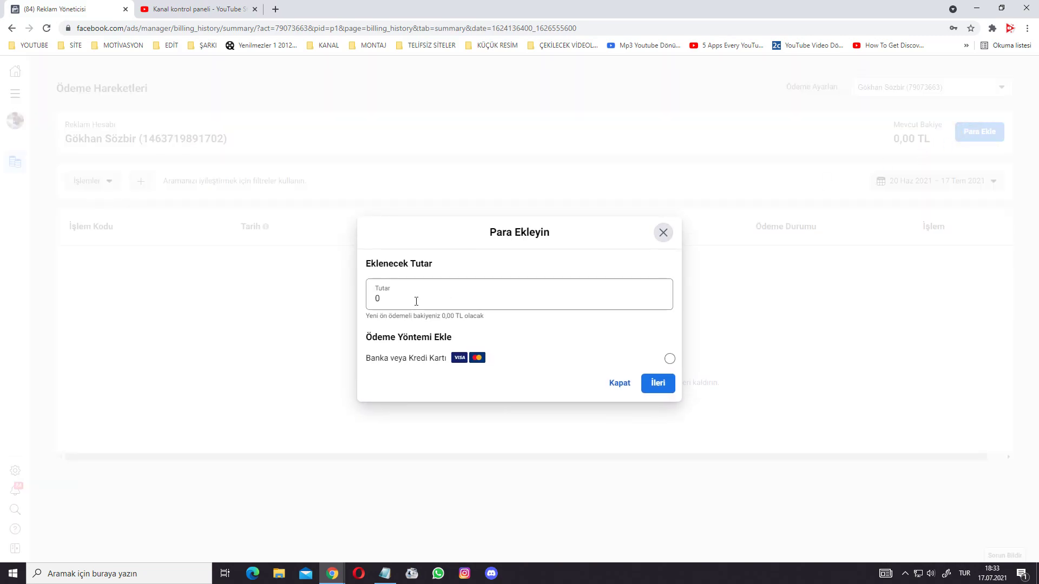
{"action": "type", "text": "0"}
{"action": "left_click", "coordinate": [669, 358]}
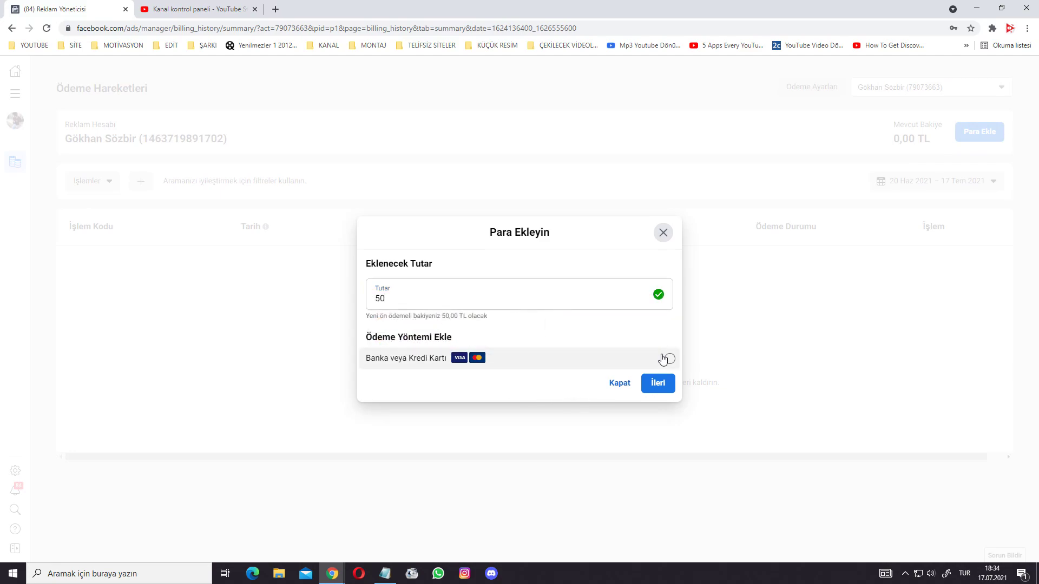
{"action": "left_click", "coordinate": [660, 383]}
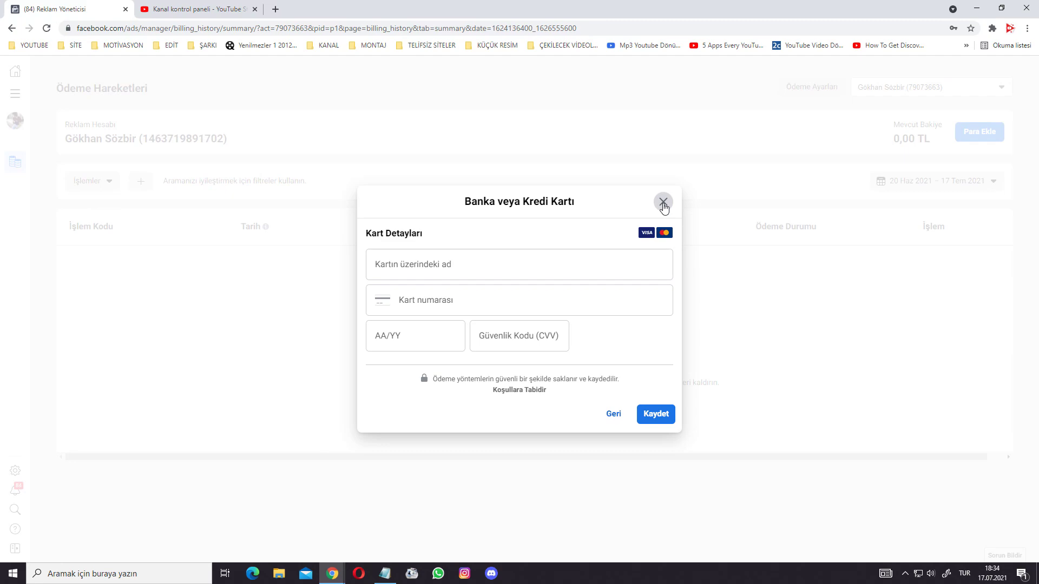
{"action": "left_click", "coordinate": [662, 202]}
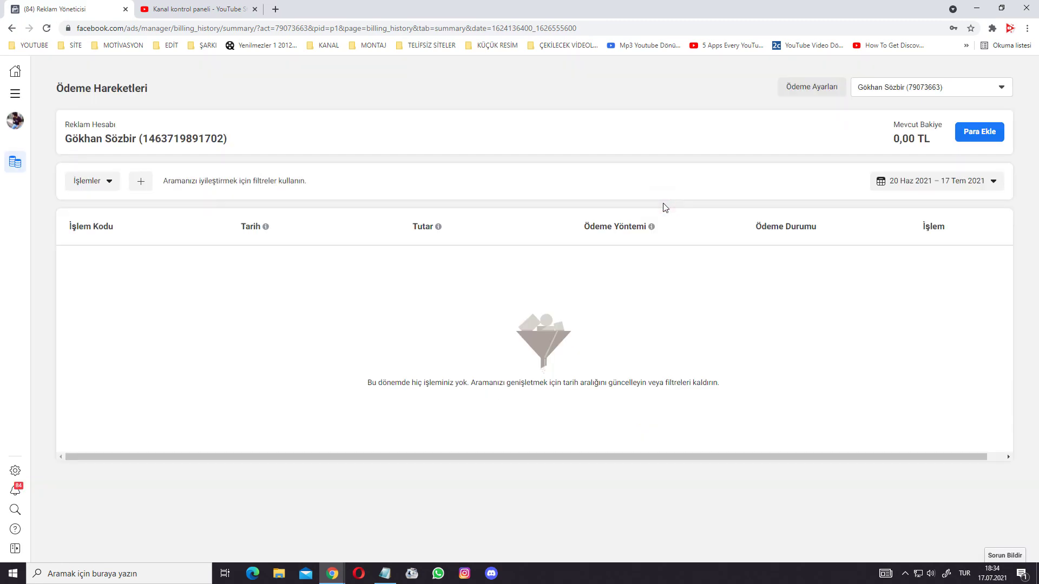